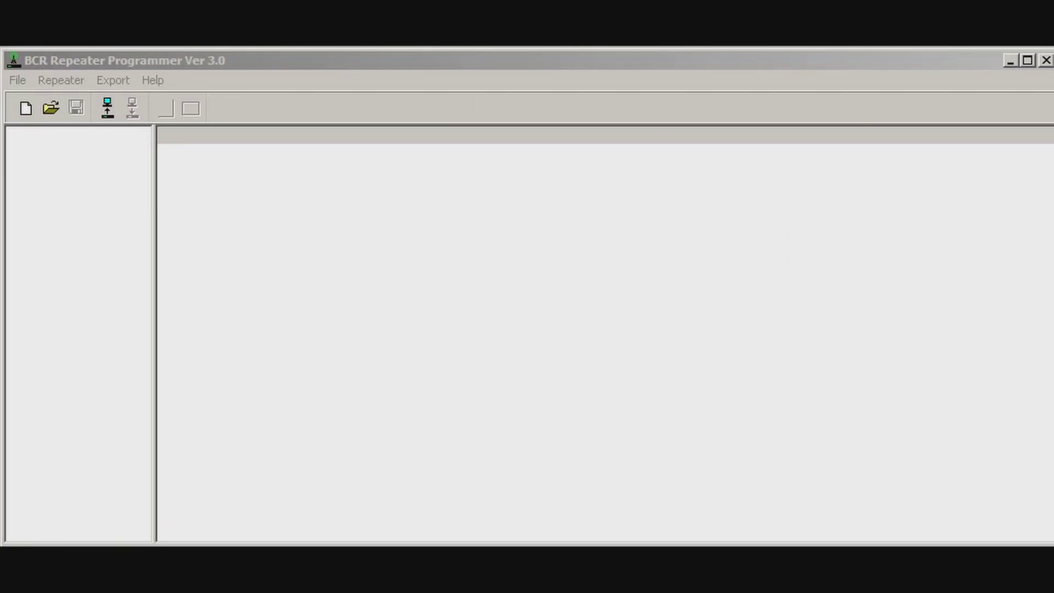
Create a new BCR-50V (VHF 136-174 MHz) system and select channel CHAN01.
click(30, 110)
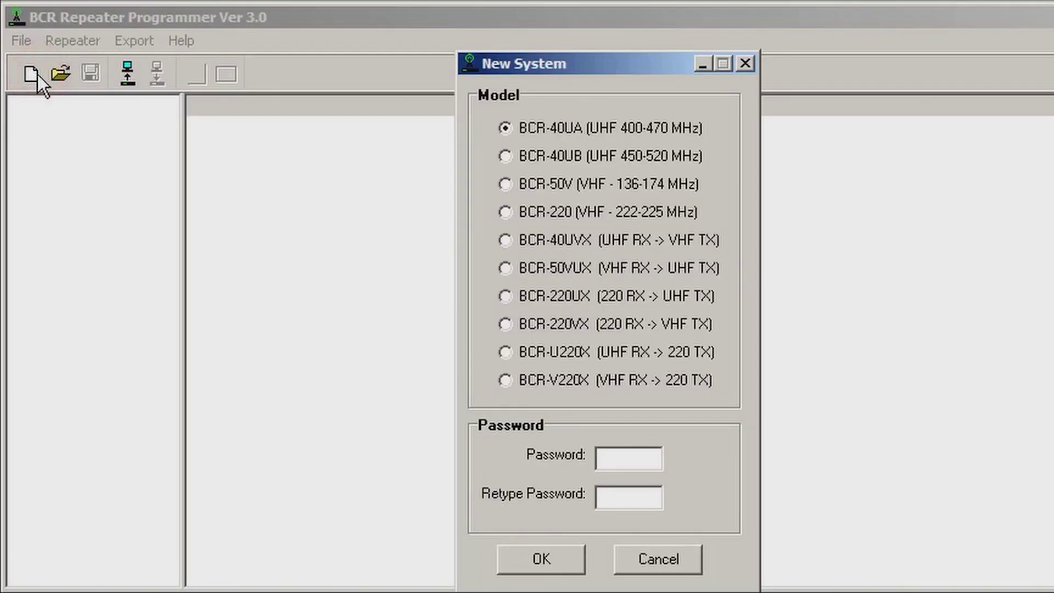
click(558, 184)
click(539, 559)
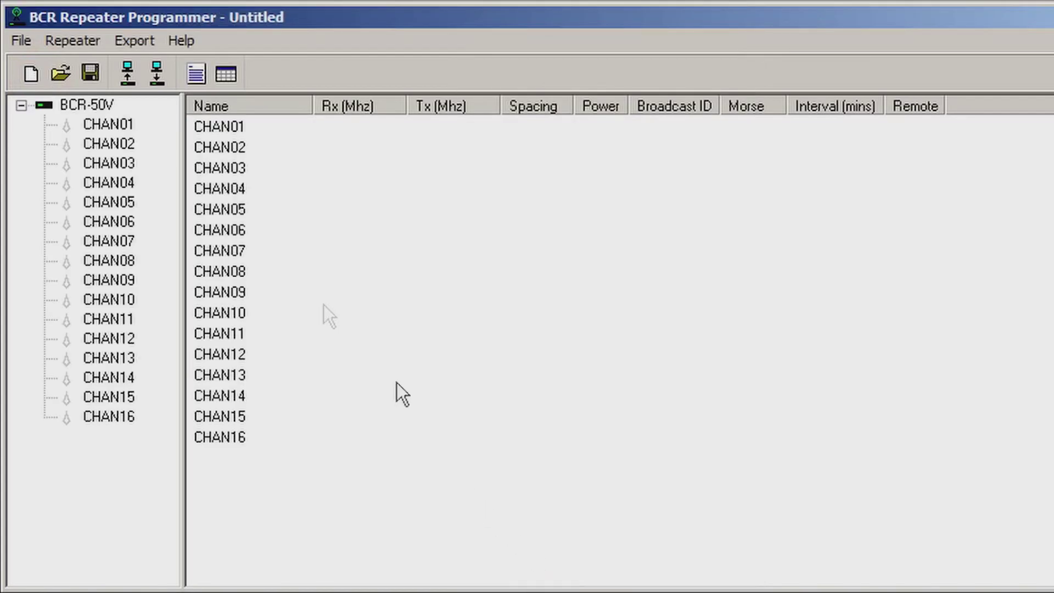
click(226, 127)
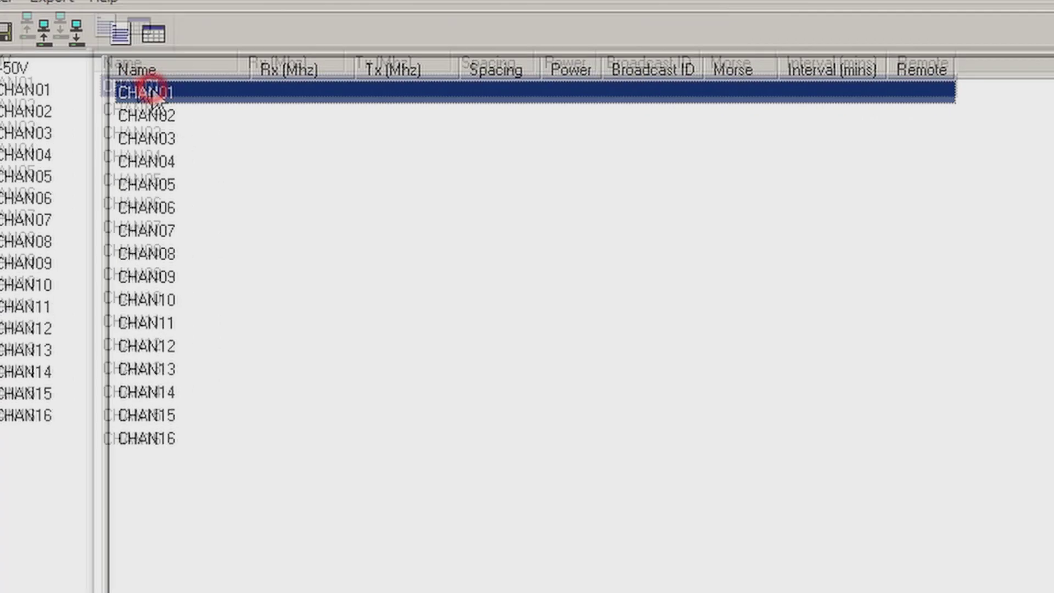
Give CHAN01 the station callsign as name and broadcast ID, an access code, and broadcast interval 0.
double_click(148, 93)
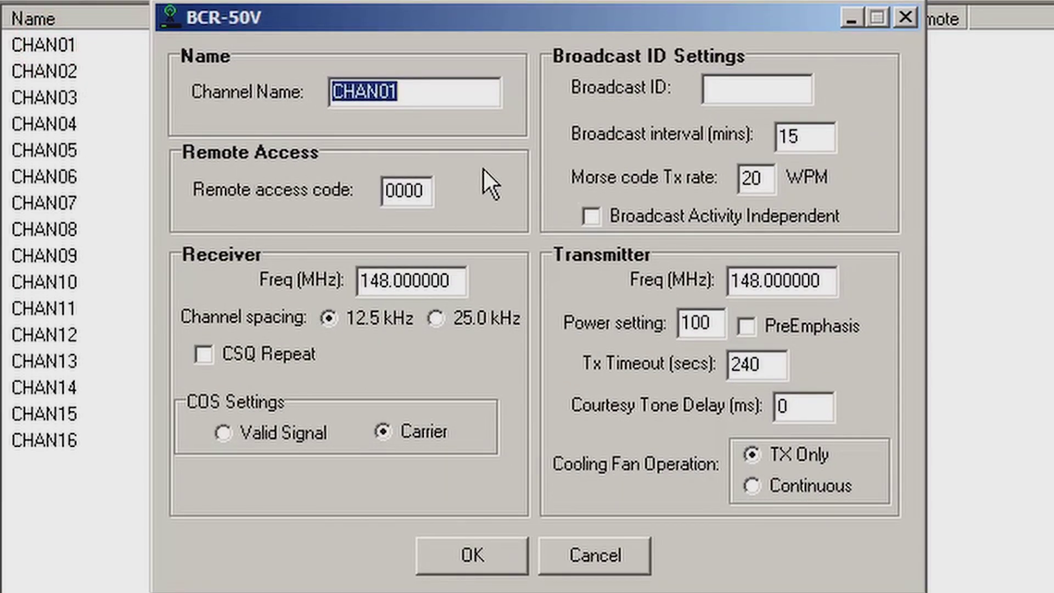
text(W0GCK)
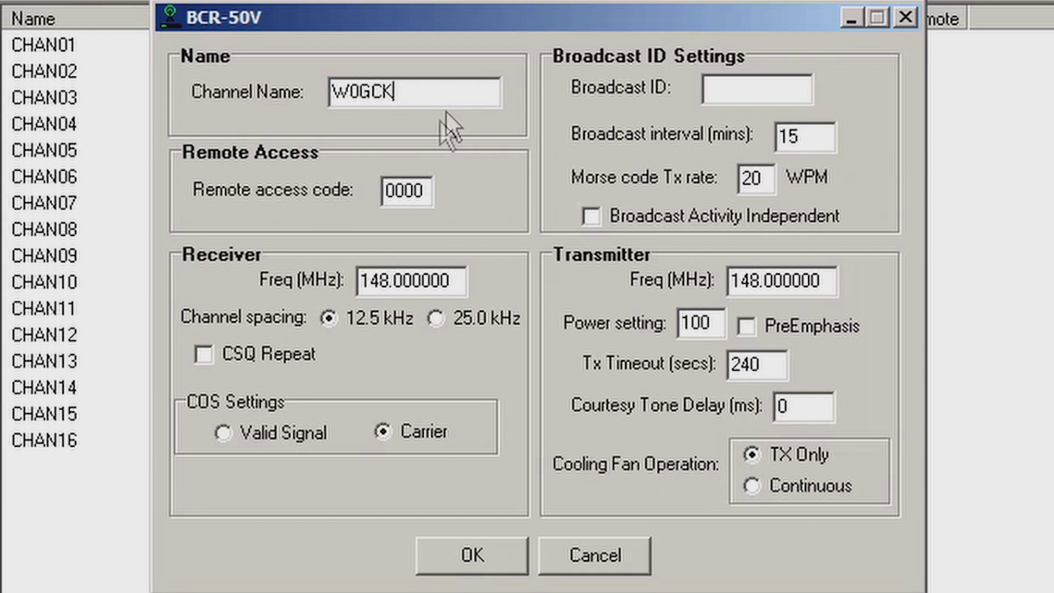
key(Tab)
text(1234)
key(Tab)
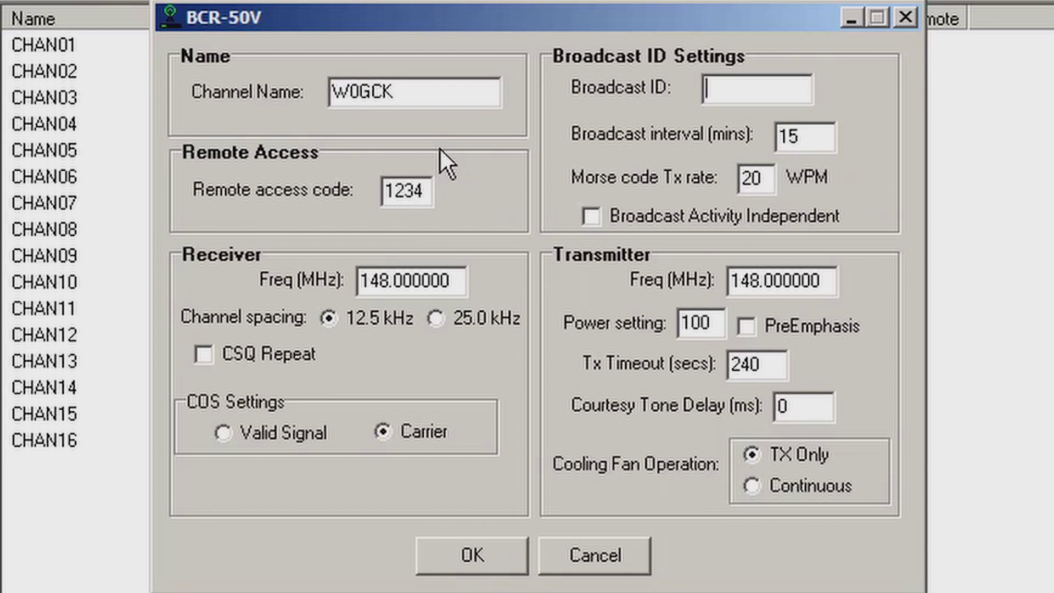
text(W0GCK)
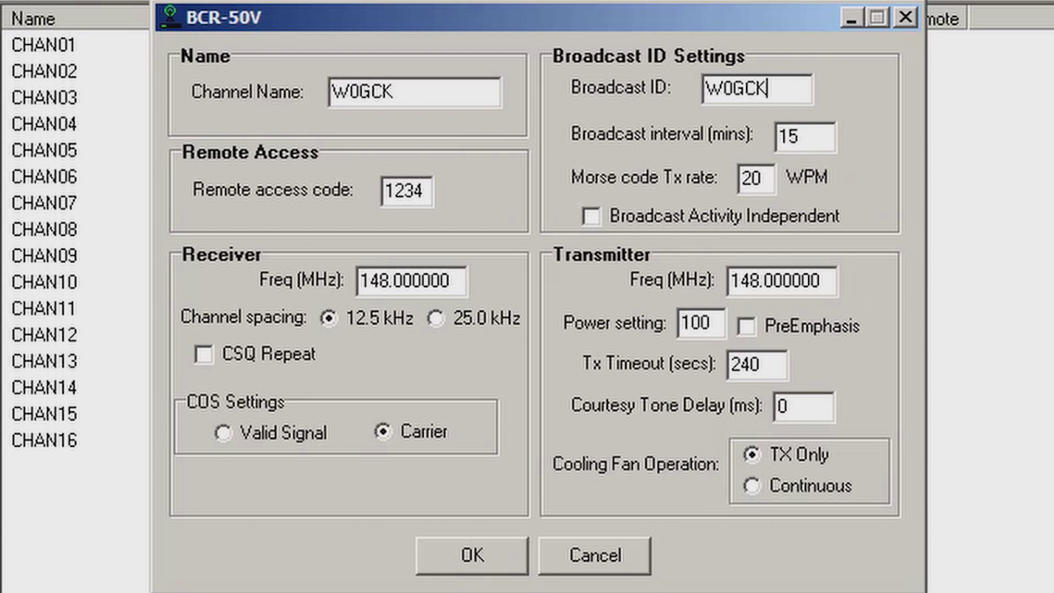
key(Tab)
text(0)
key(Tab)
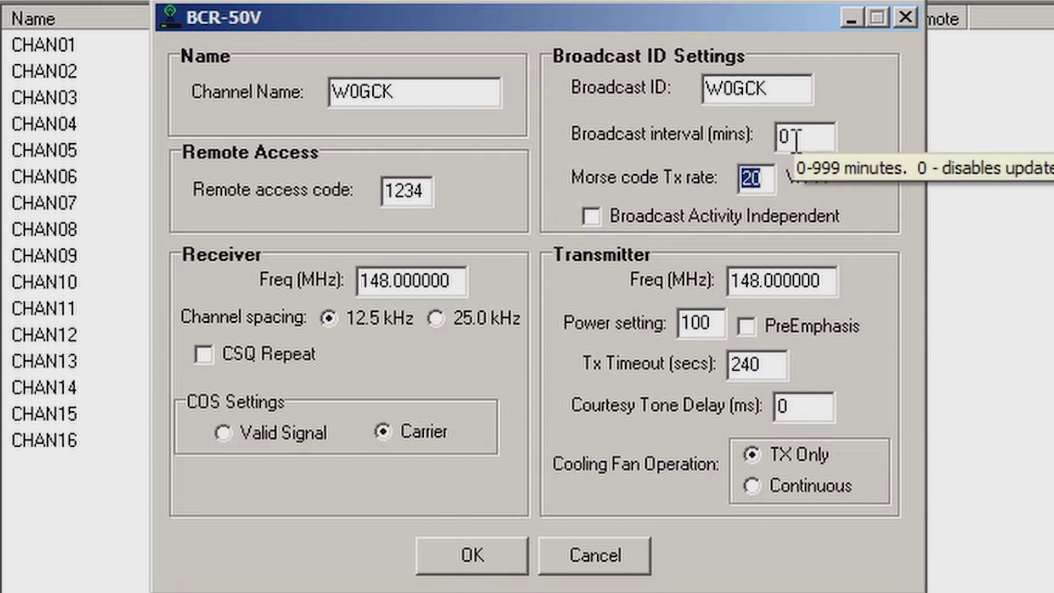
double_click(461, 280)
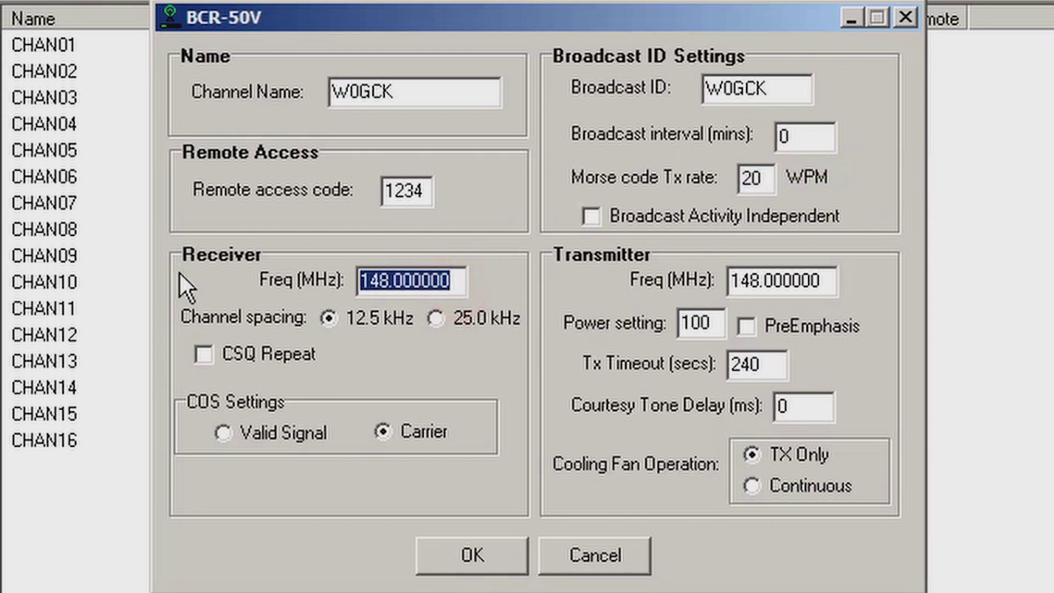
Set the receive frequency to 146.310 MHz with 25.0 kHz spacing and Valid Signal carrier detection.
key(Left)
key(Right)
key(Right)
key(Right)
key(BackSpace)
text(6)
key(Right)
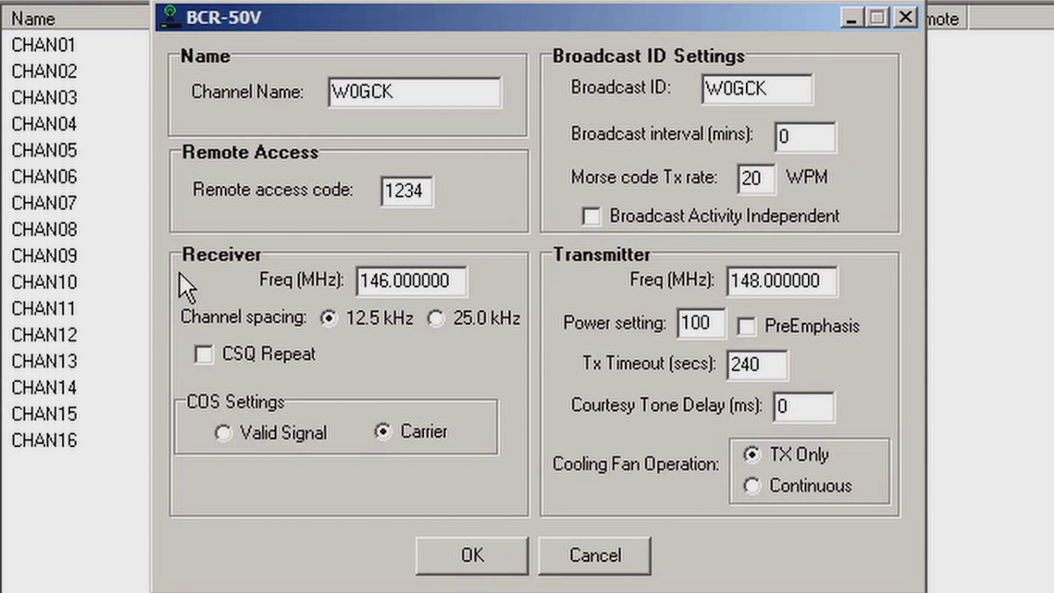
key(Delete)
key(Delete)
text(31)
key(Tab)
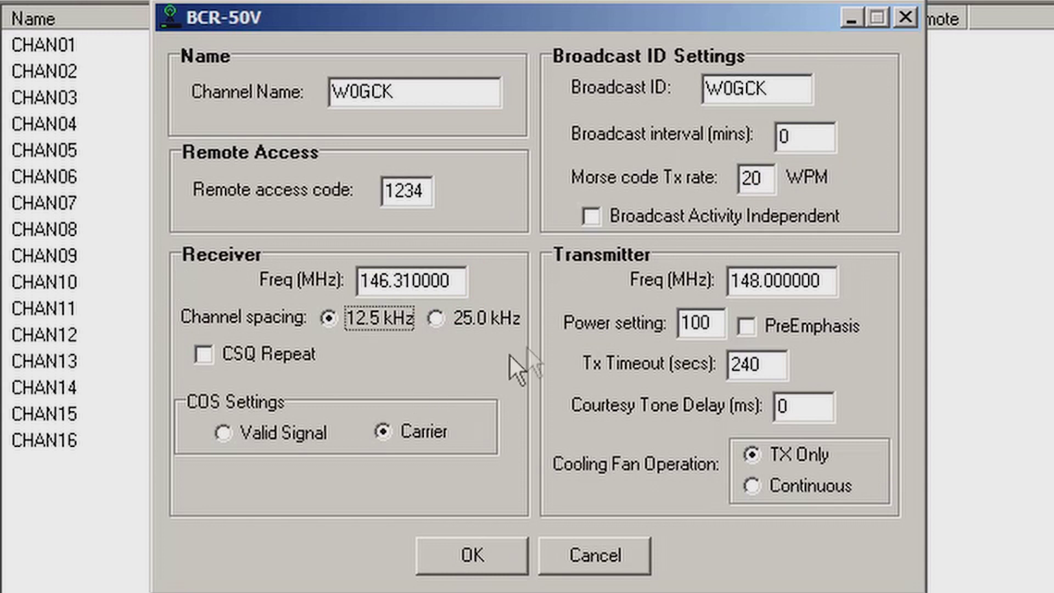
click(460, 321)
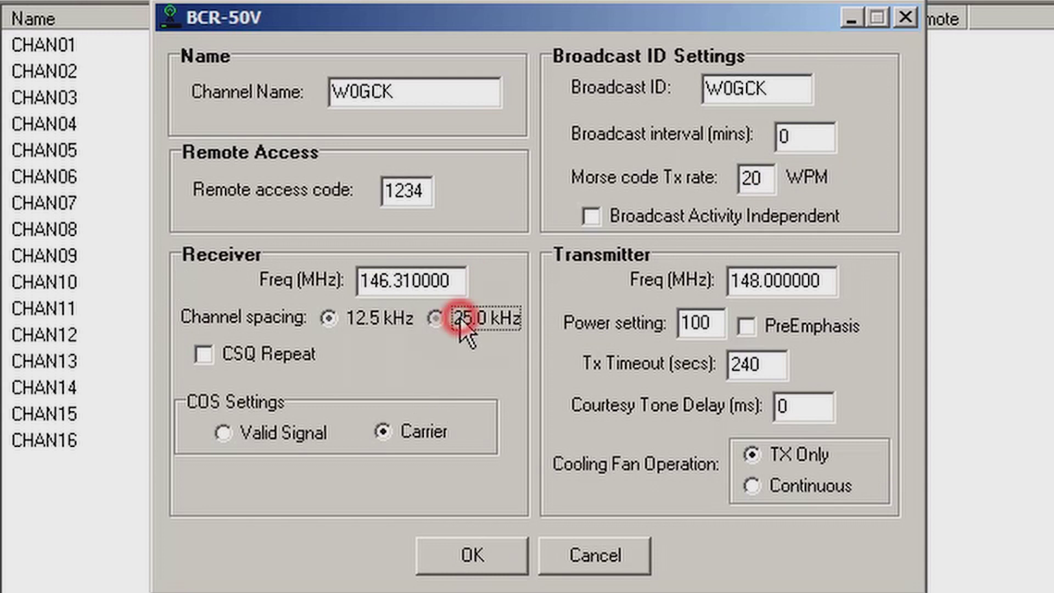
click(272, 435)
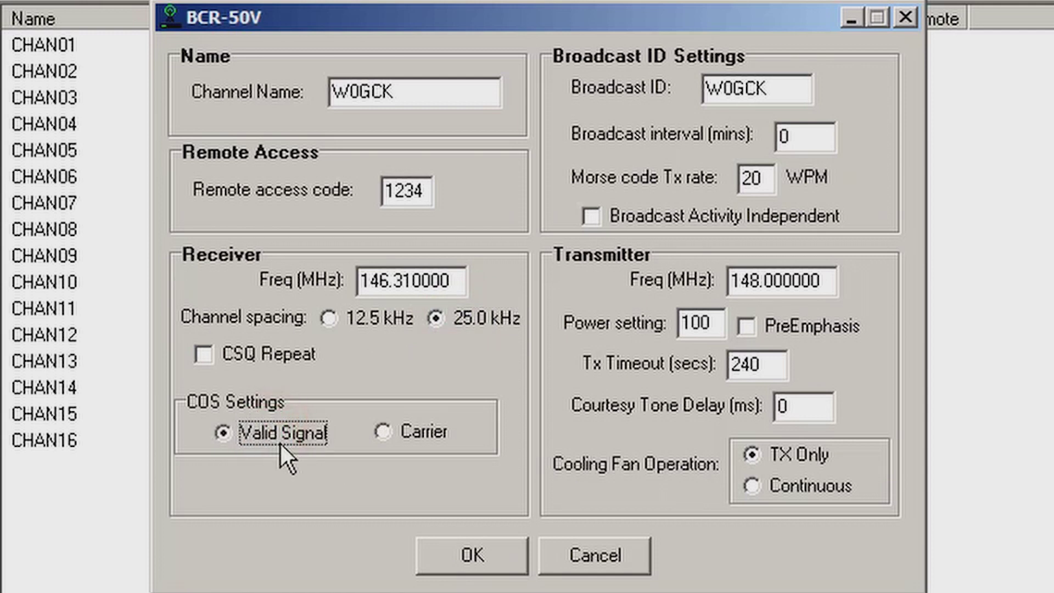
Set the transmit frequency to 146.910 MHz and the power setting to 0.
double_click(822, 281)
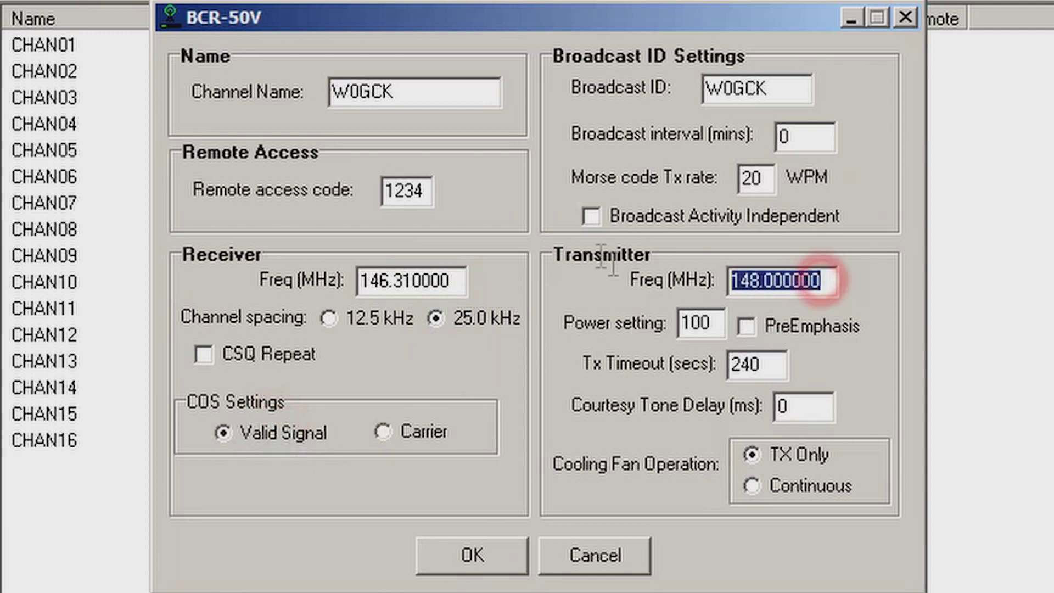
key(Home)
key(Right)
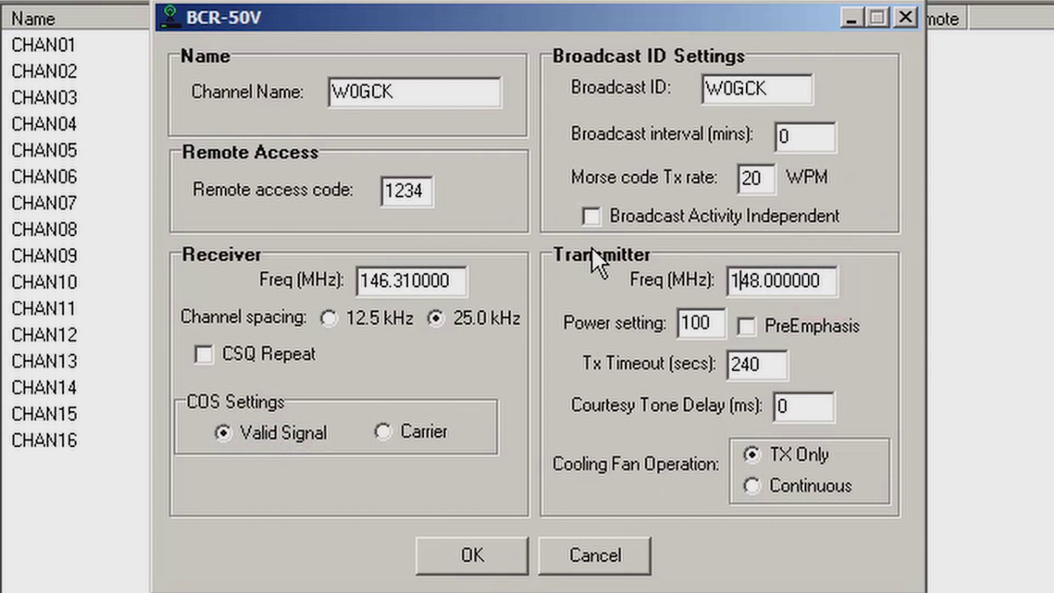
text(46.91)
key(Tab)
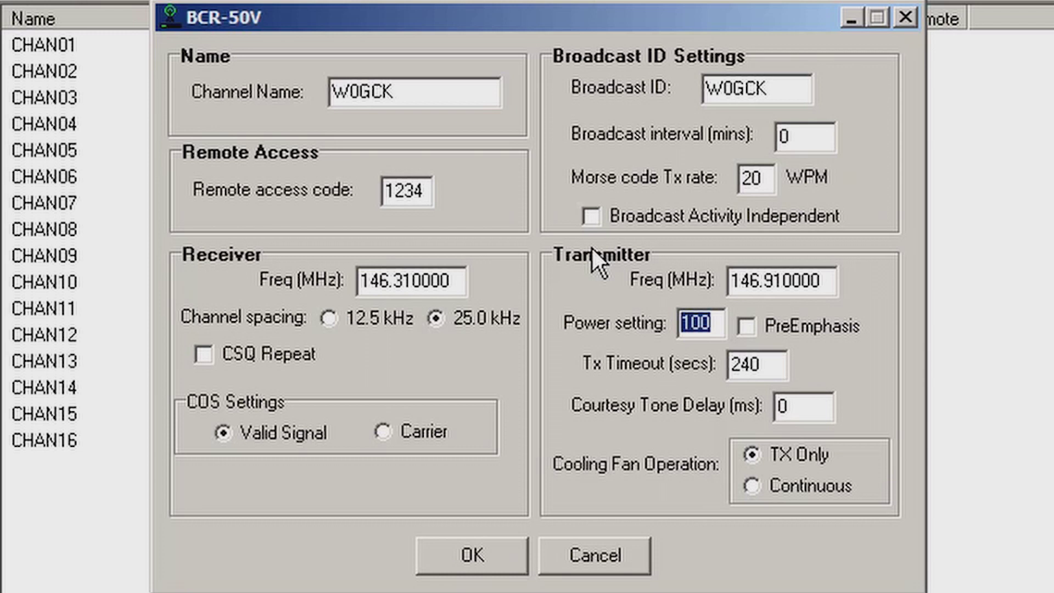
text(0)
key(Tab)
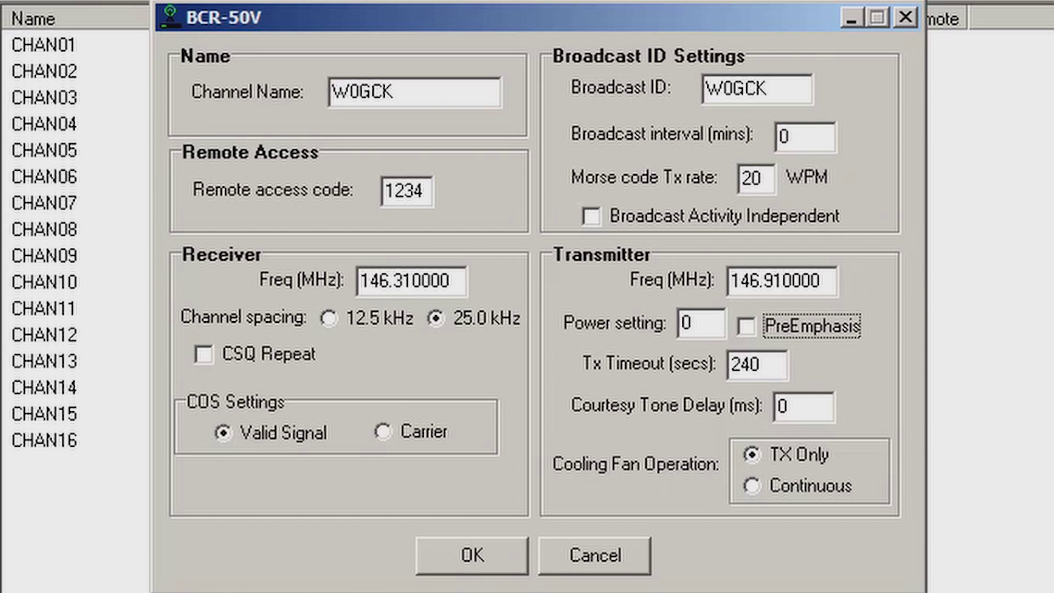
Keep the cooling fan on TX Only and apply the channel settings.
click(799, 454)
key(Tab)
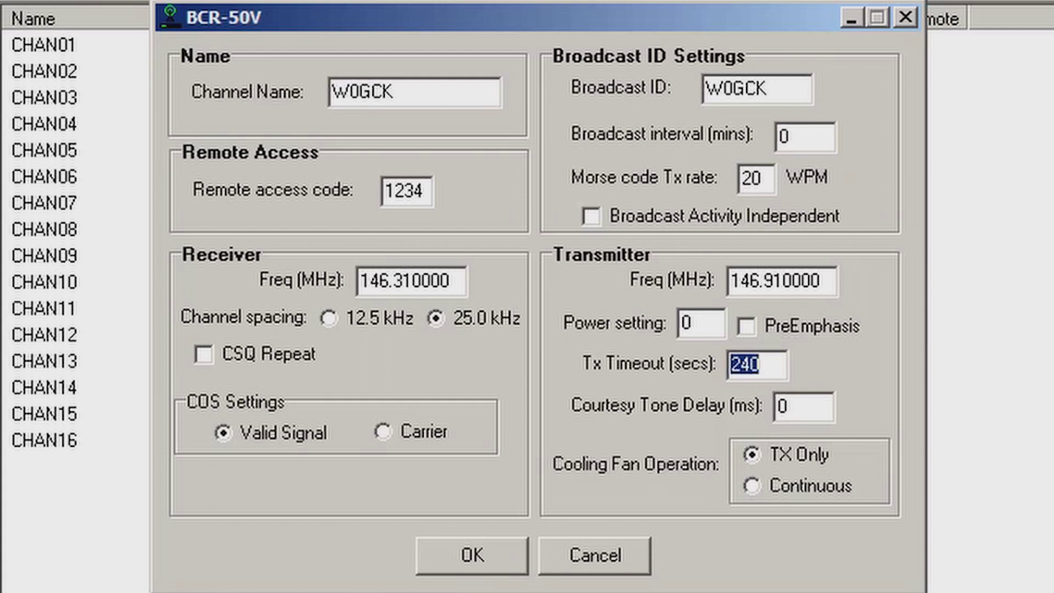
key(Tab)
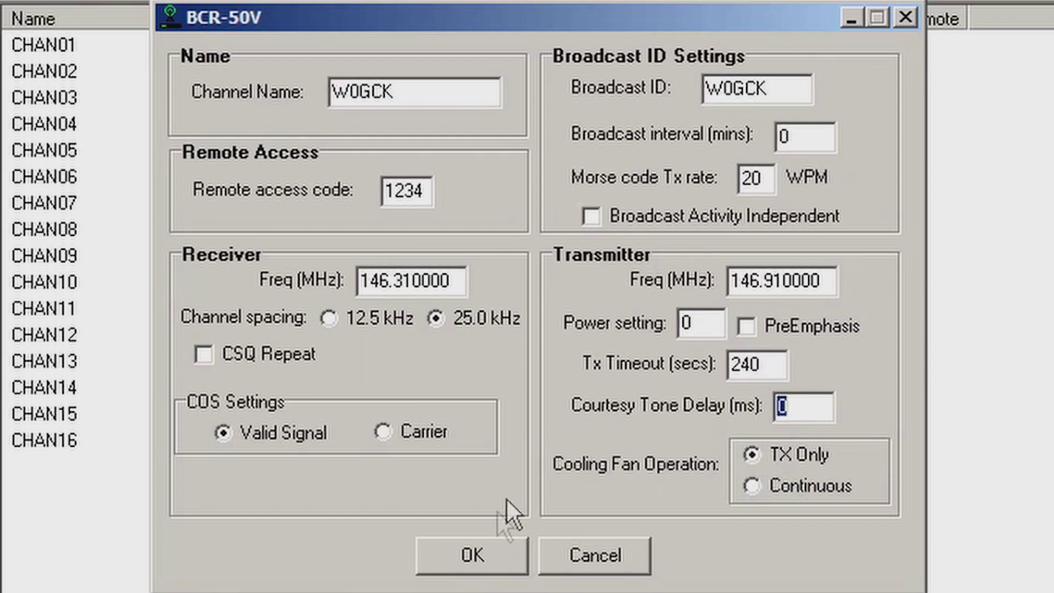
click(487, 555)
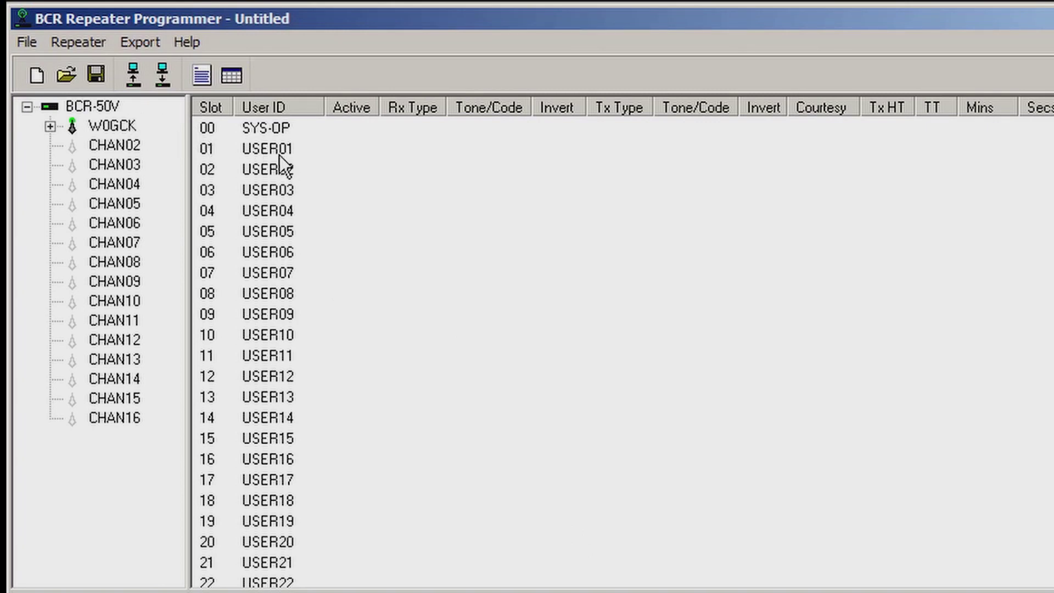
click(278, 154)
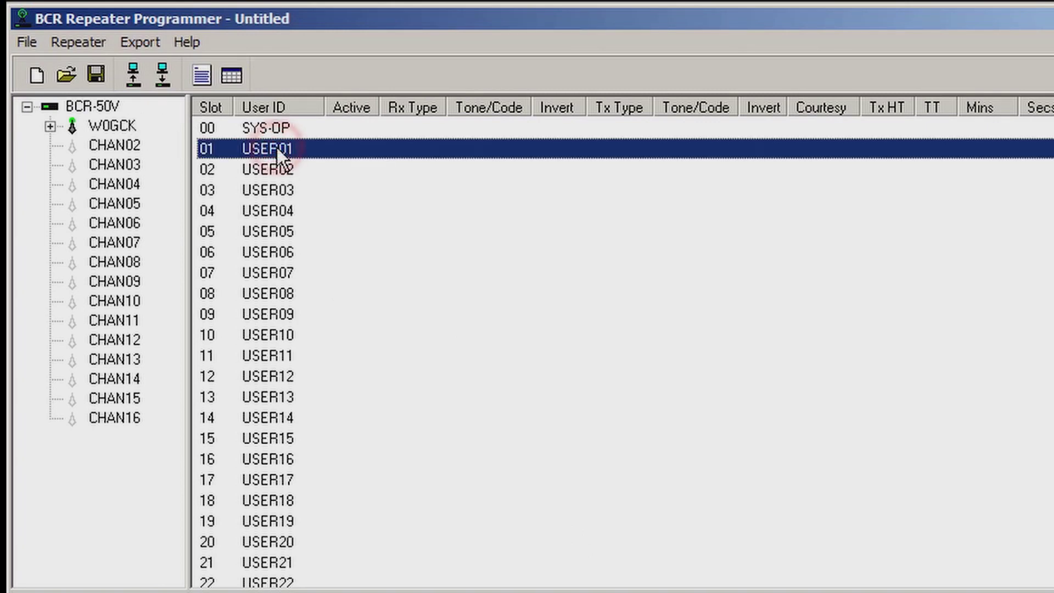
Create user 141.3 in slot 01 with CTCSS 141.3 on both receive and transmit.
right_click(277, 147)
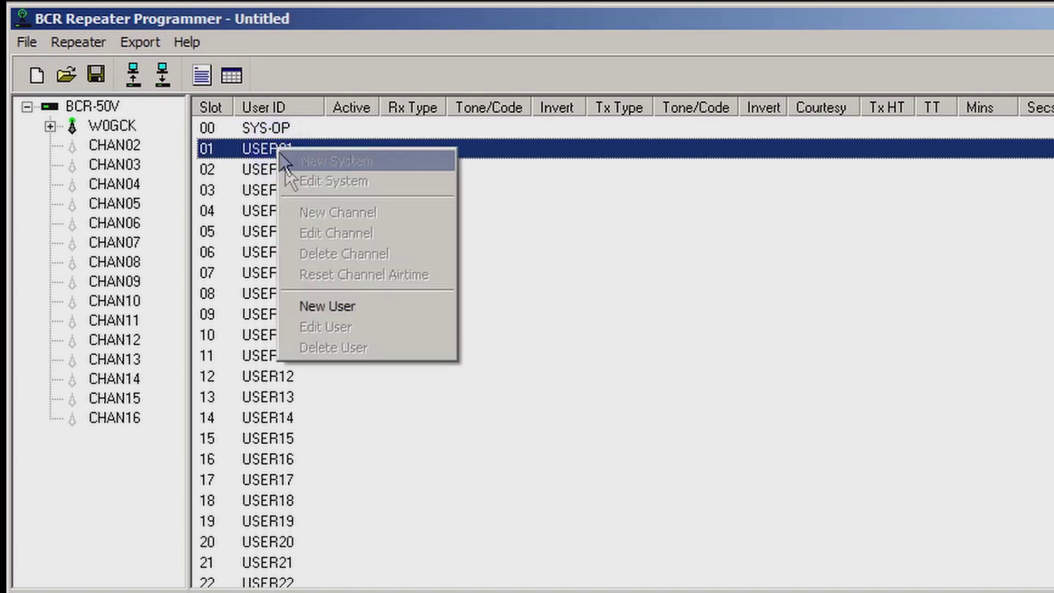
click(341, 305)
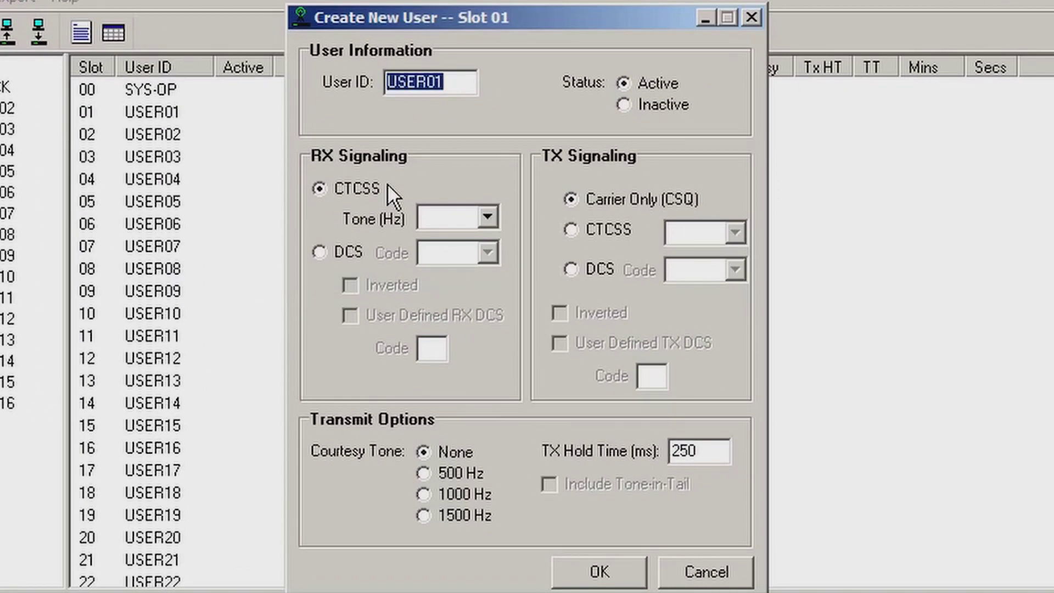
text(141.3)
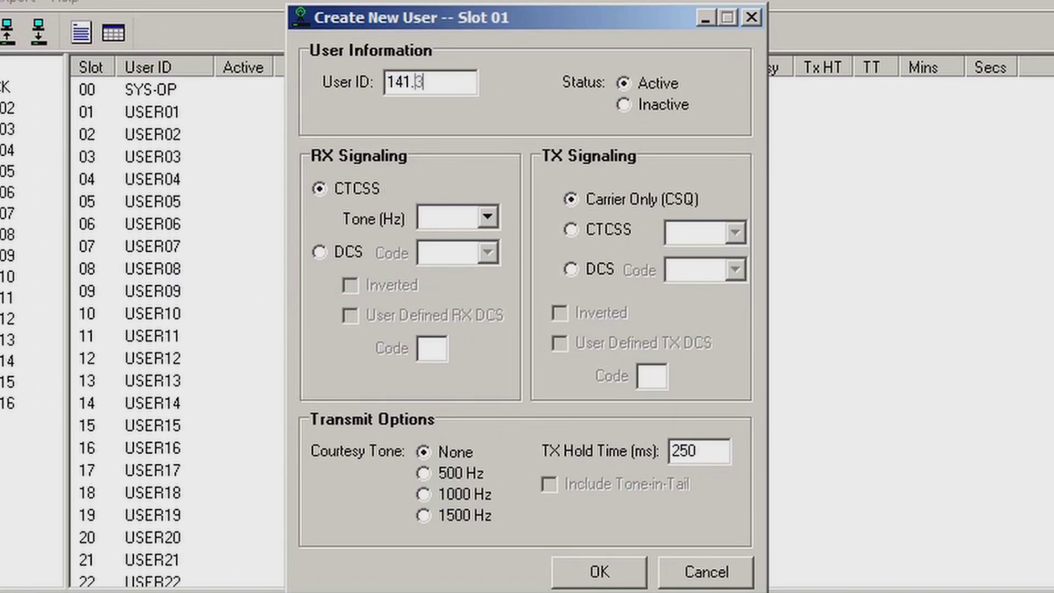
key(Tab)
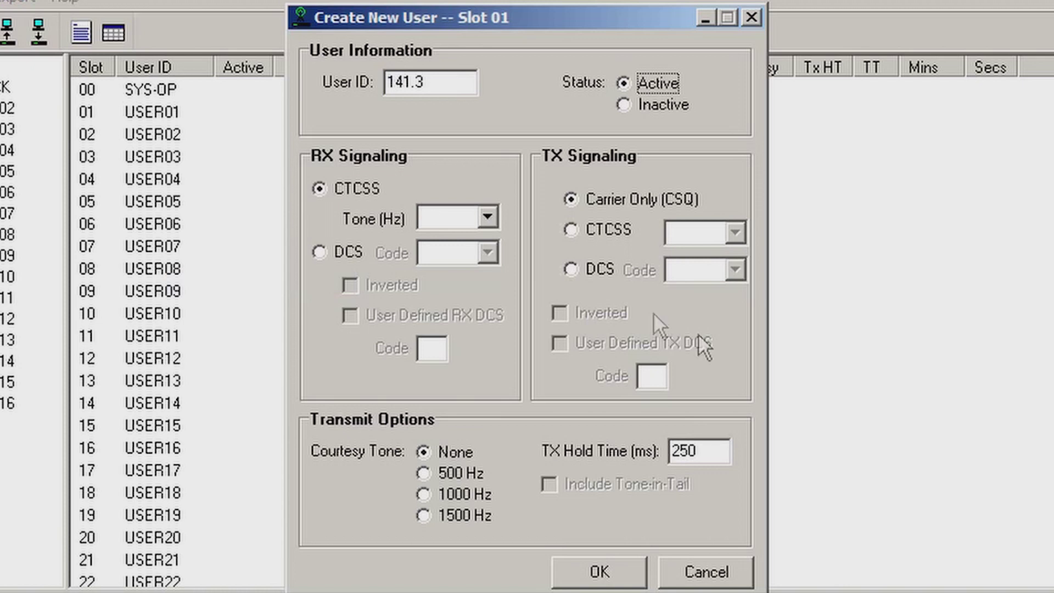
click(487, 218)
key(1)
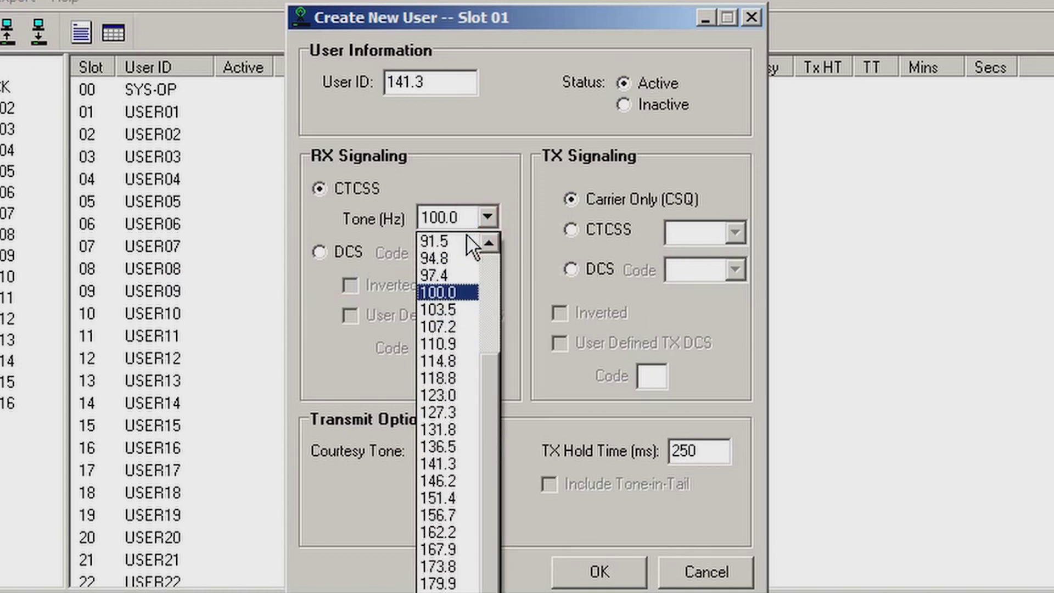
click(459, 464)
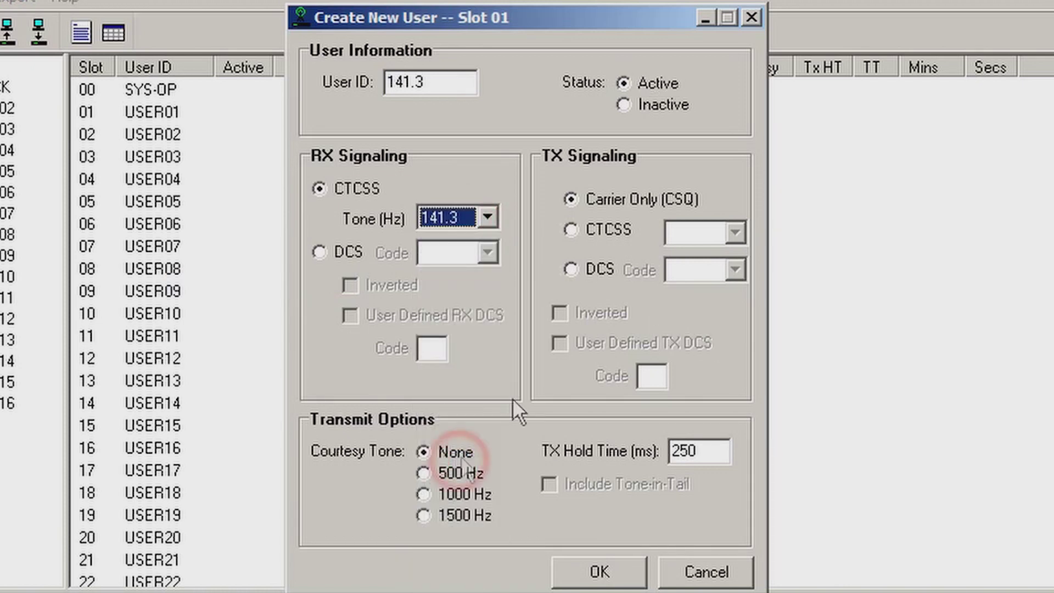
click(604, 230)
click(697, 232)
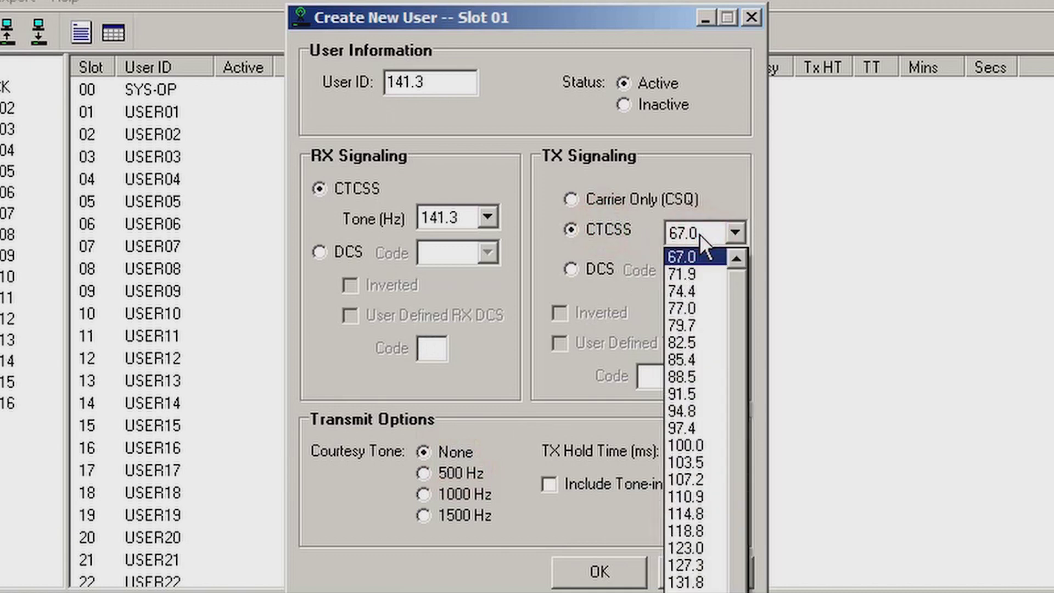
key(1)
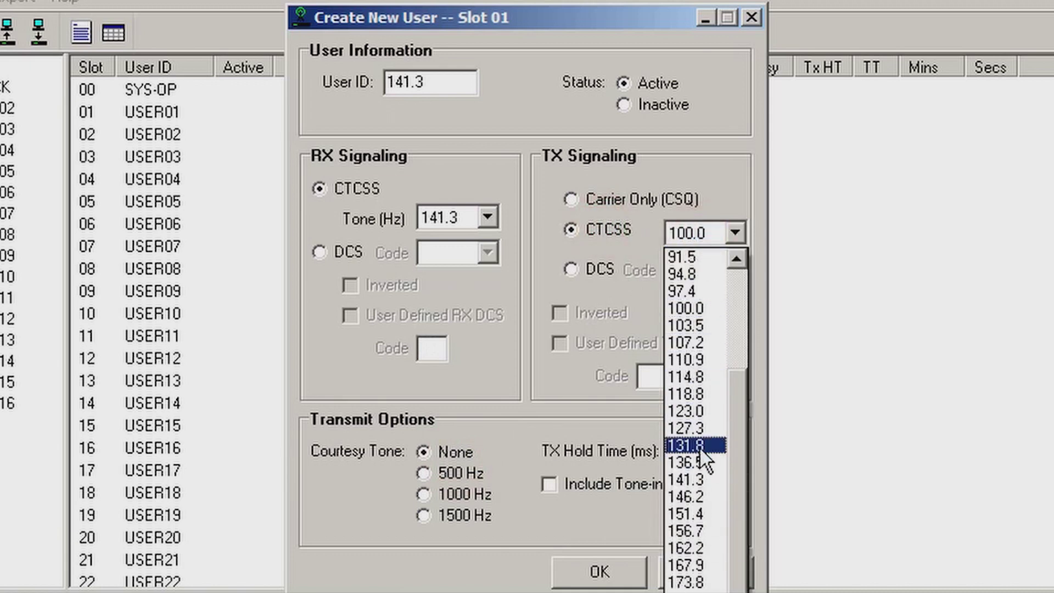
click(707, 479)
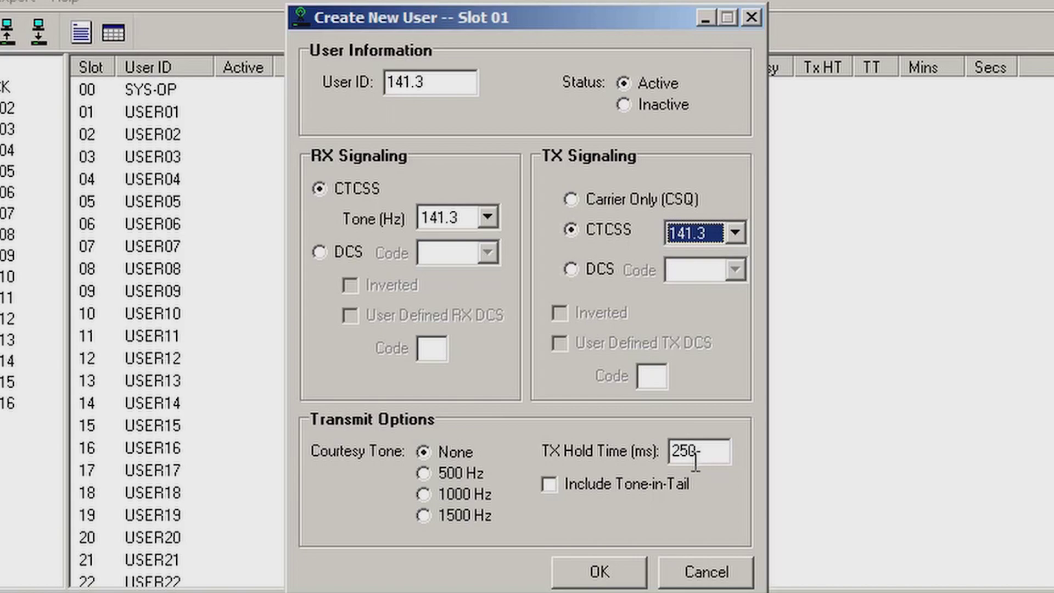
click(601, 570)
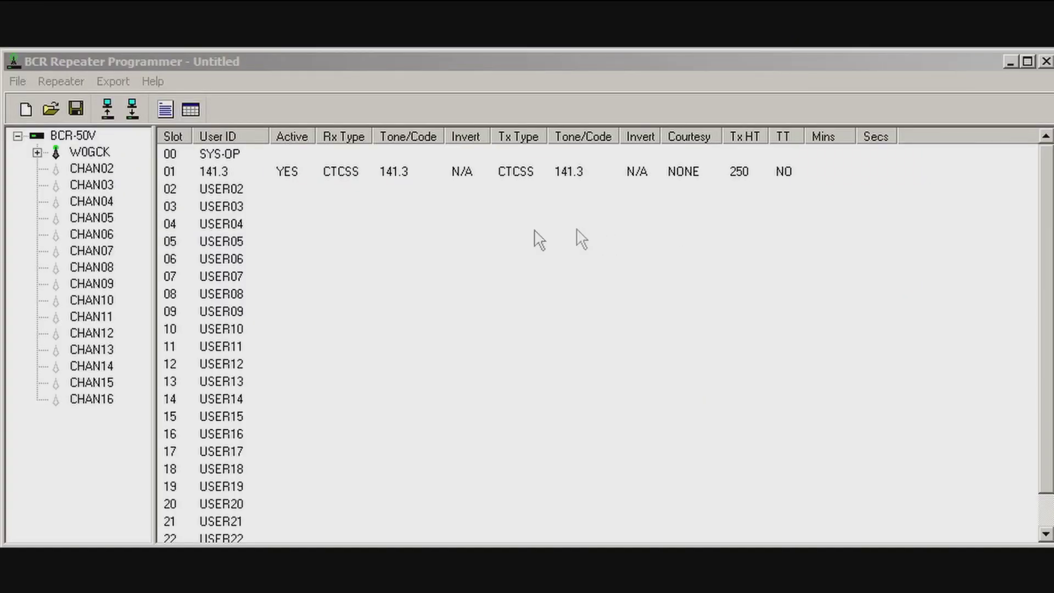
Review the callsign channel's settings and cancel without changes.
click(91, 154)
click(73, 135)
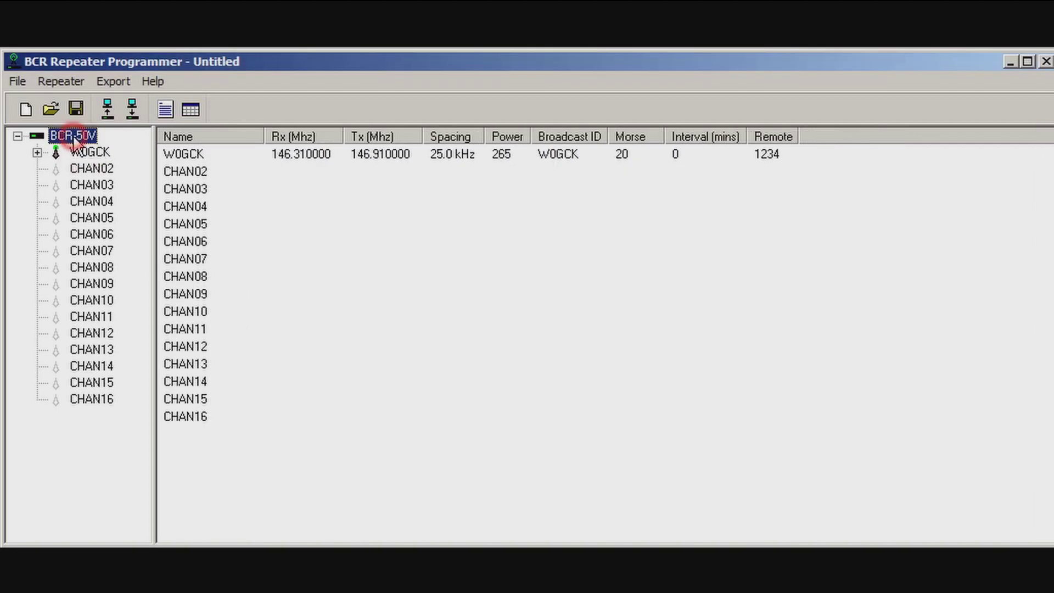
double_click(207, 155)
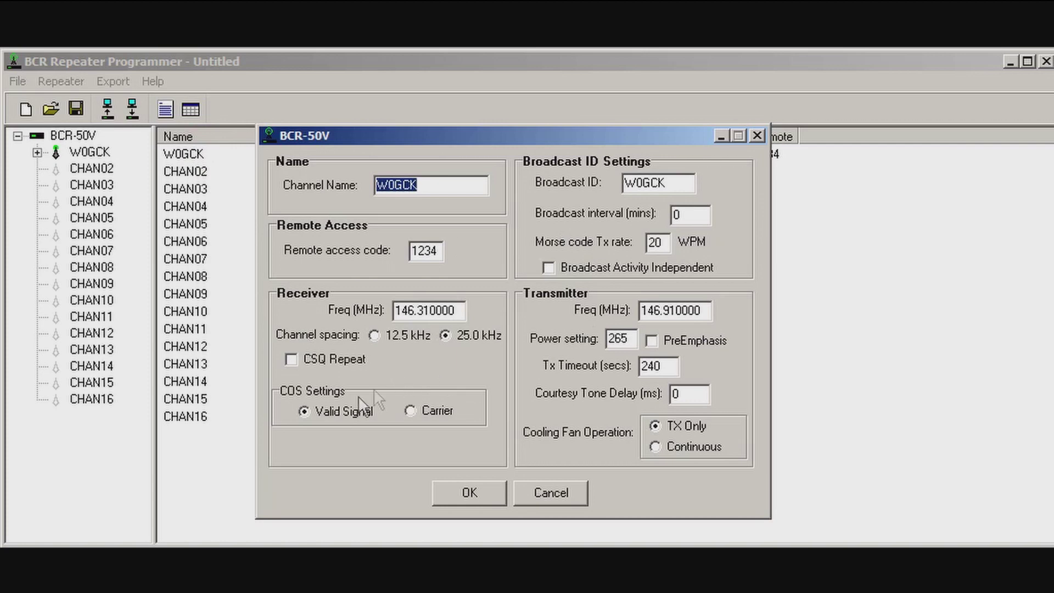
click(553, 492)
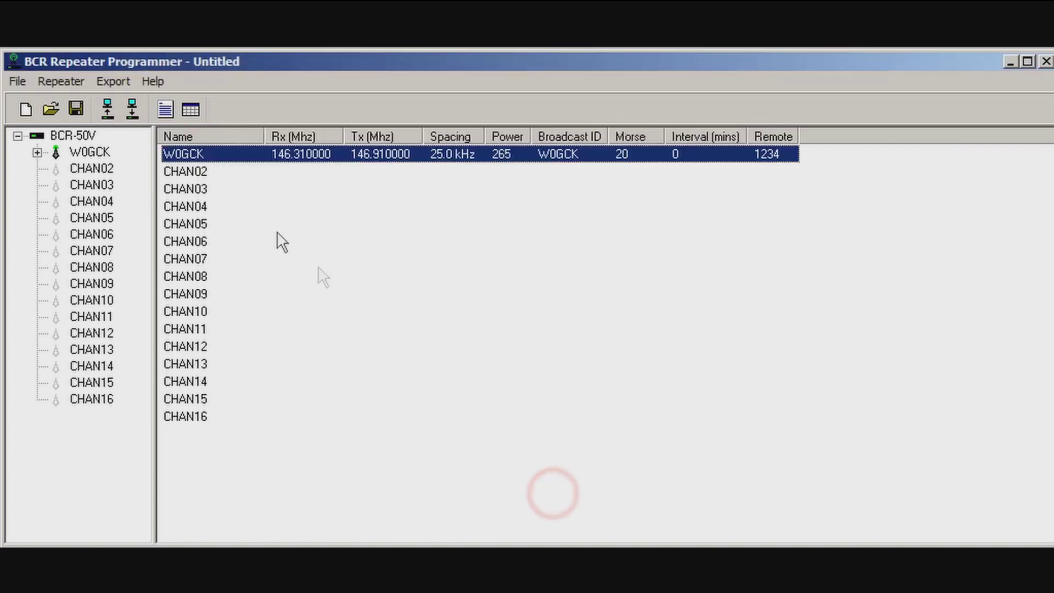
Expand the channel's user list and open the SYS-OP user in slot 00.
click(77, 137)
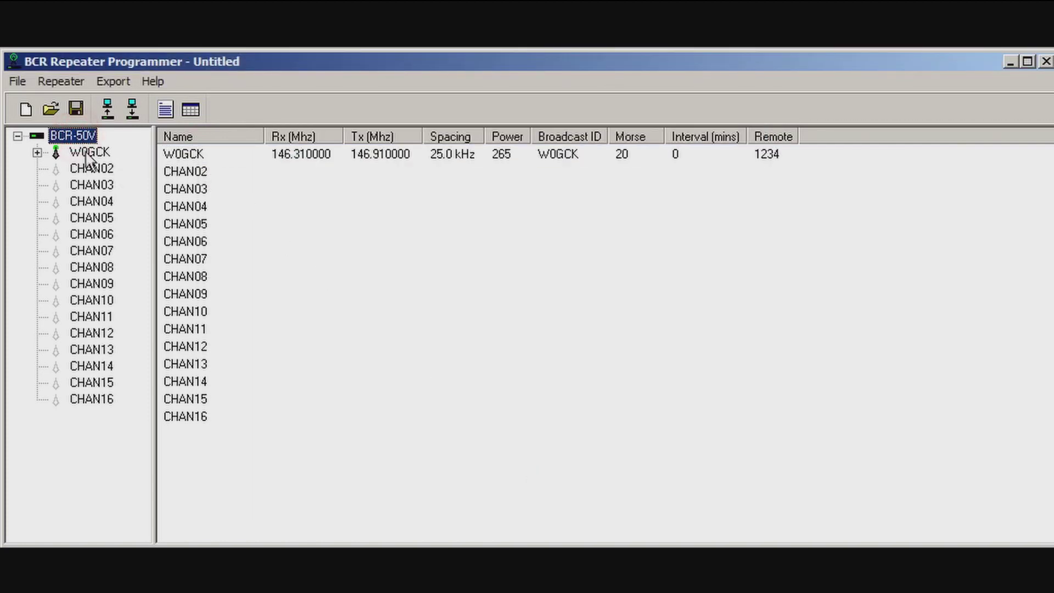
click(88, 168)
click(37, 152)
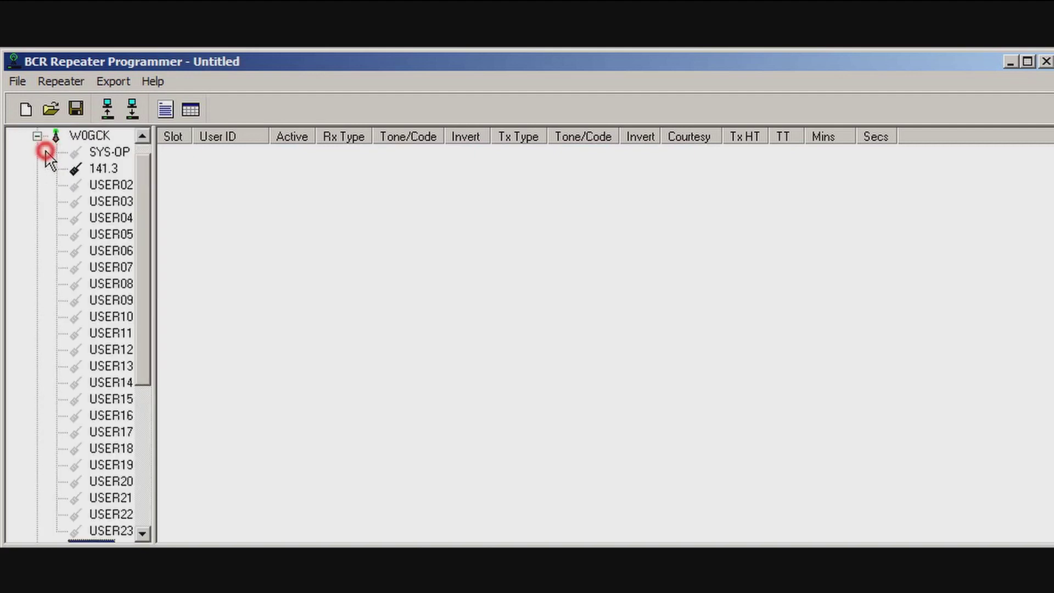
click(86, 136)
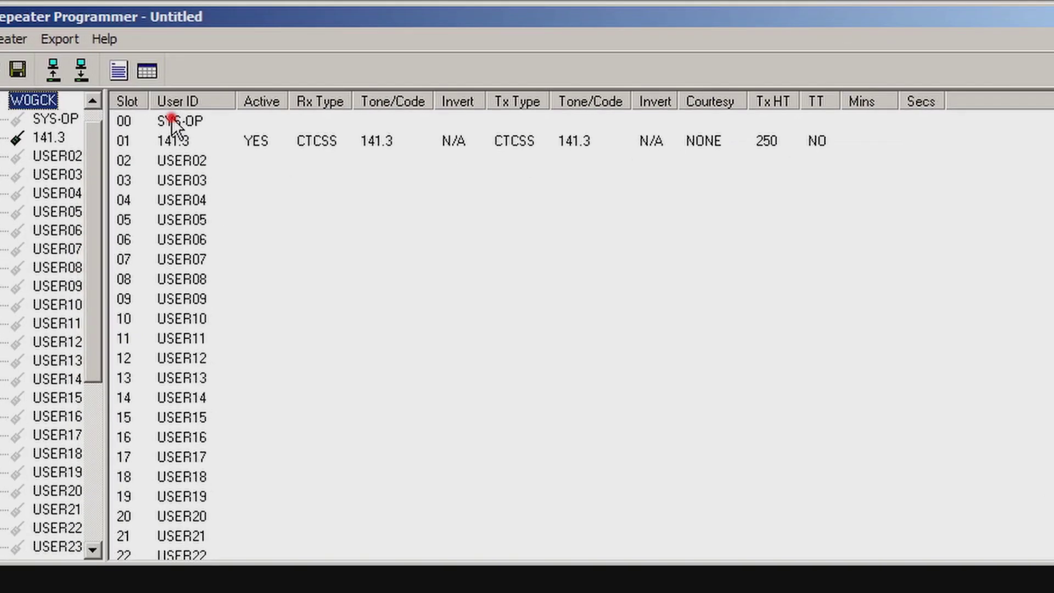
double_click(220, 154)
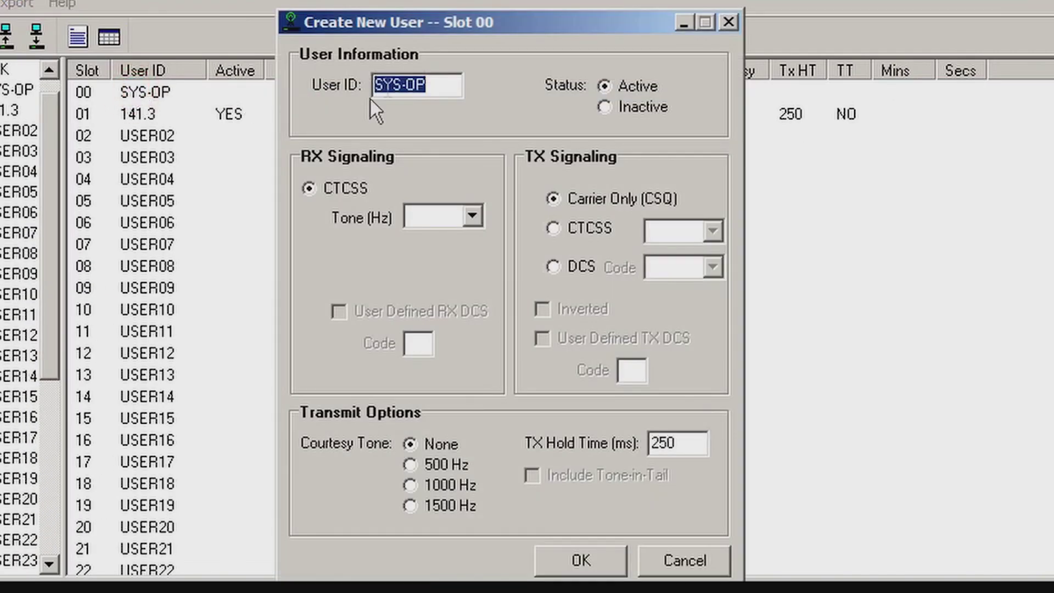
Set the slot 00 receive tone to 141.3 and change the user ID from SYS-OP to 141.3.
click(472, 216)
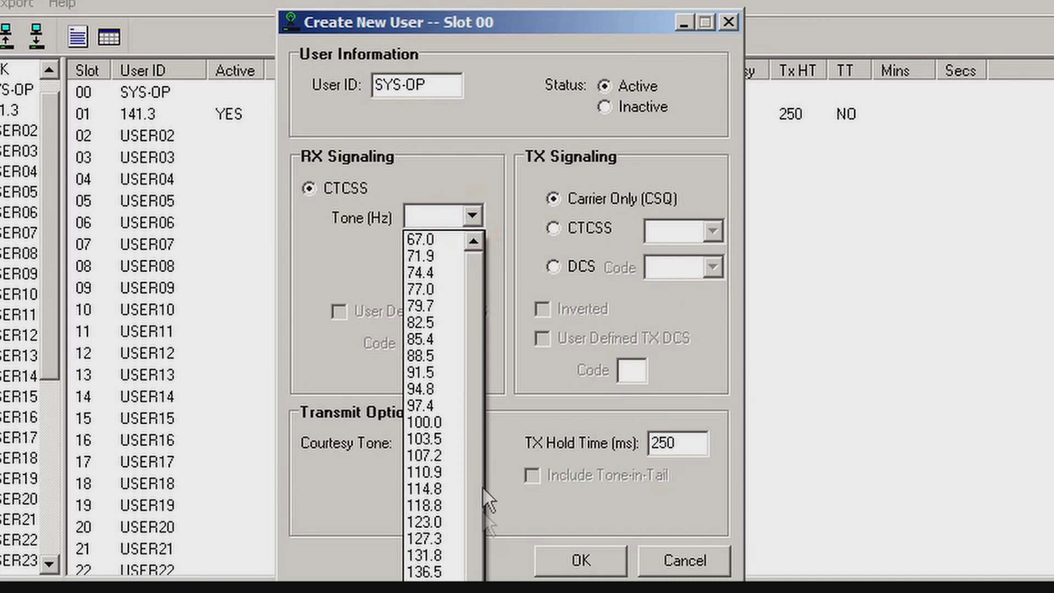
click(476, 532)
scroll(466, 551, down, 1)
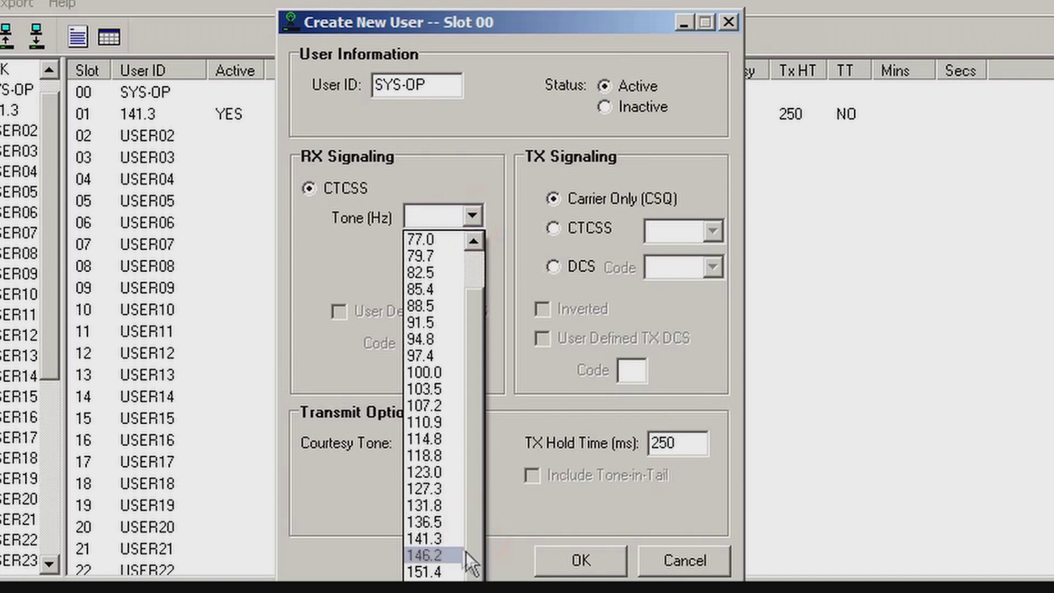
click(440, 538)
drag(440, 85, 229, 92)
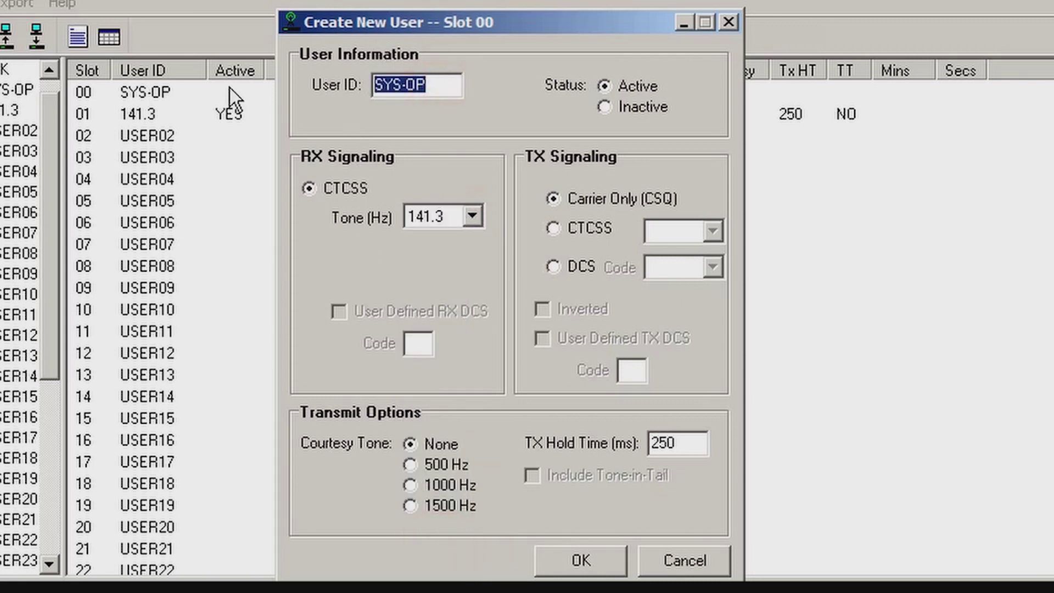
text(141.3)
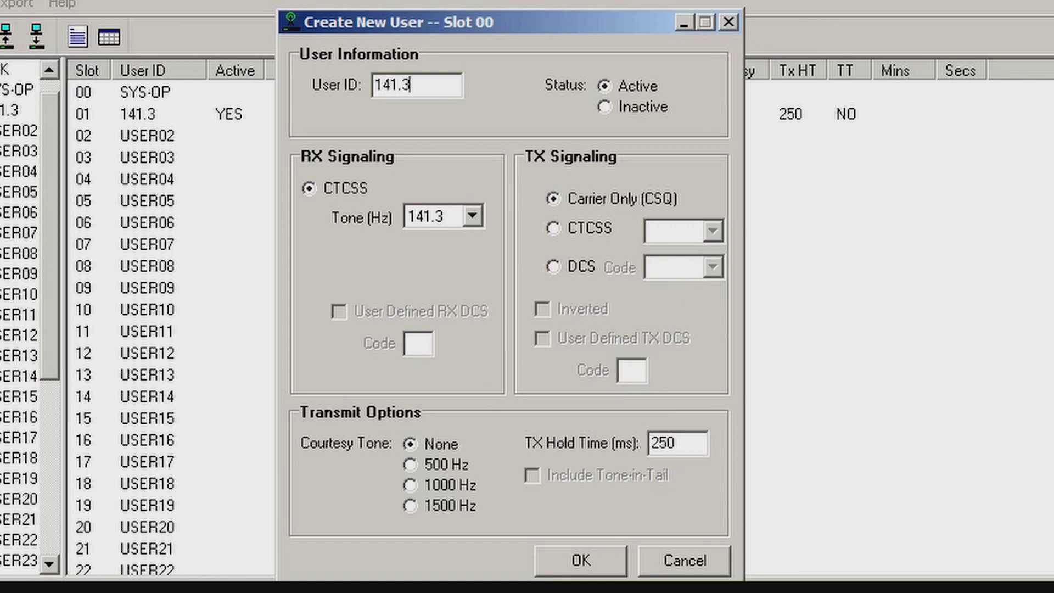
key(Tab)
Set transmit signaling to CTCSS 141.3 Hz and save the slot 00 user.
click(584, 229)
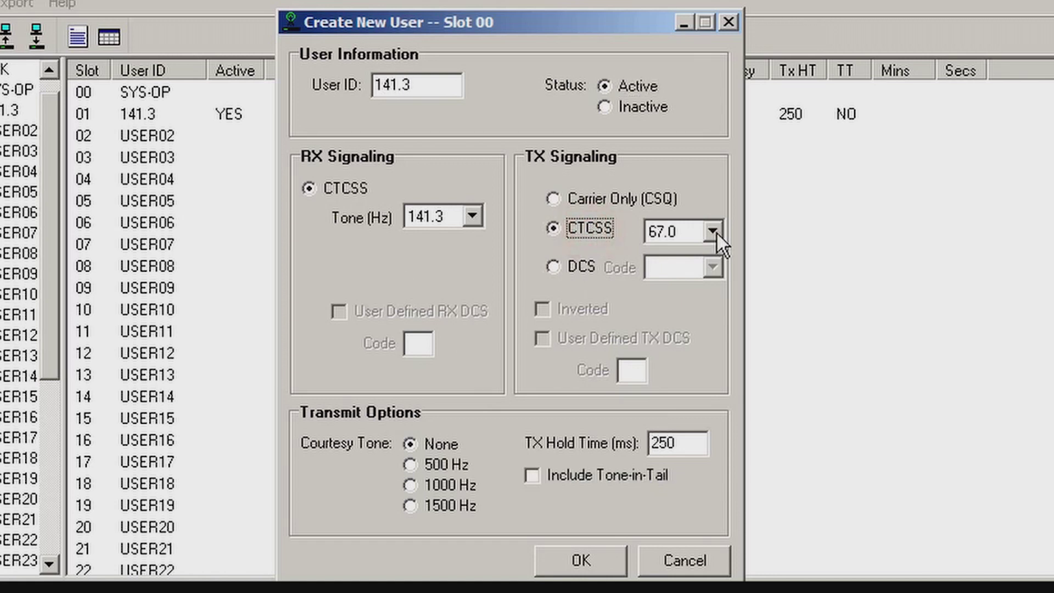
click(716, 232)
key(1)
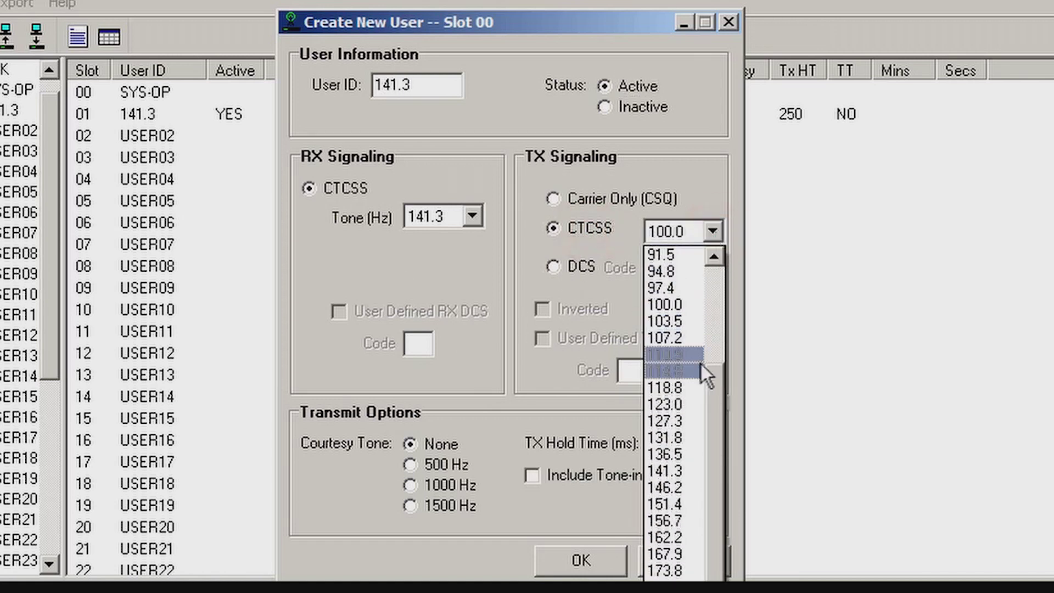
click(691, 471)
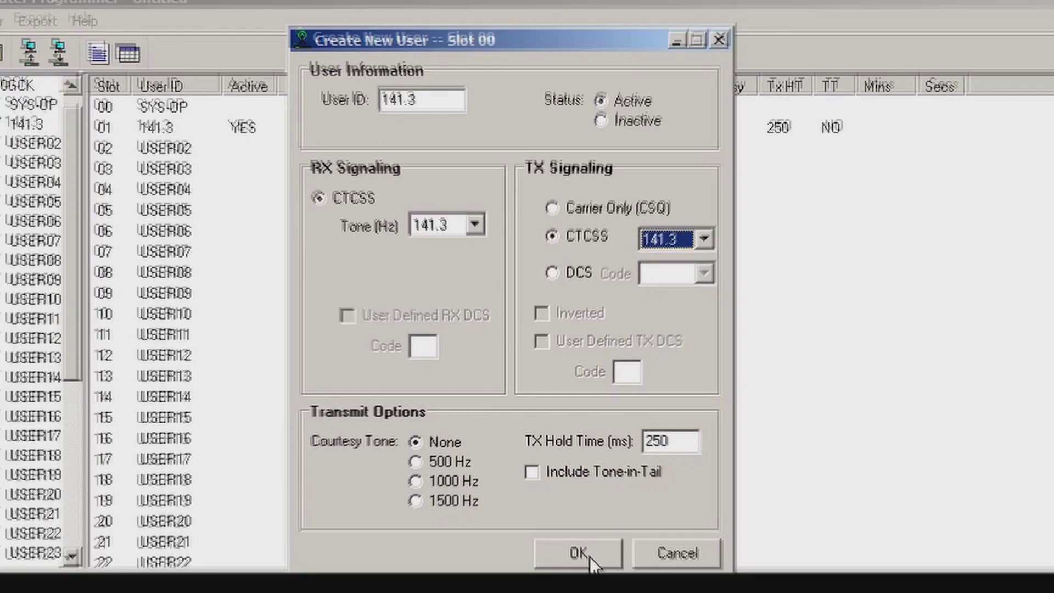
click(585, 563)
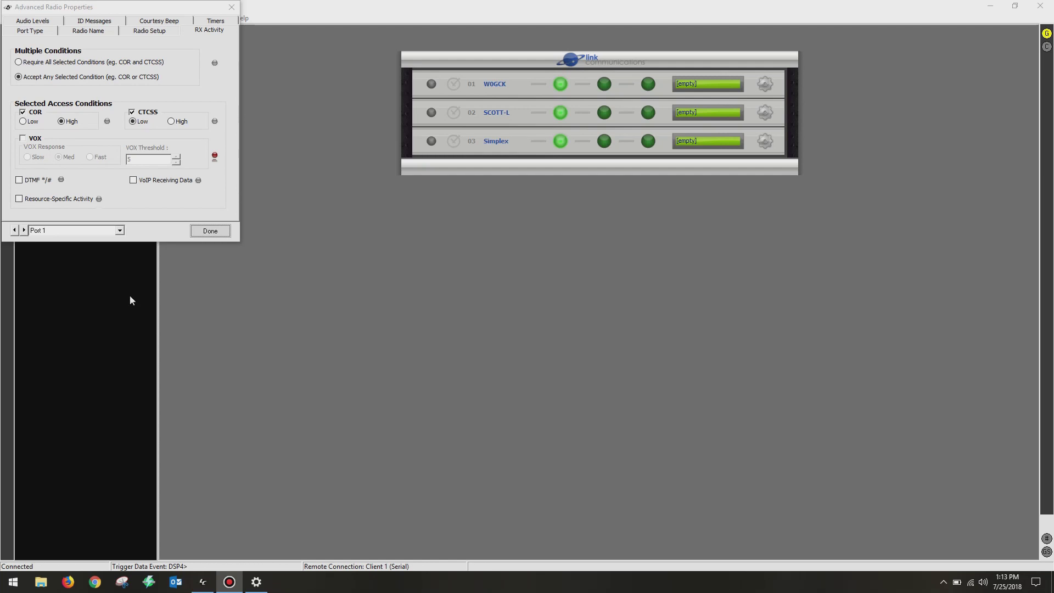
Uncheck CTCSS as port 1's receive access condition in Advanced Radio Properties.
click(231, 7)
click(769, 84)
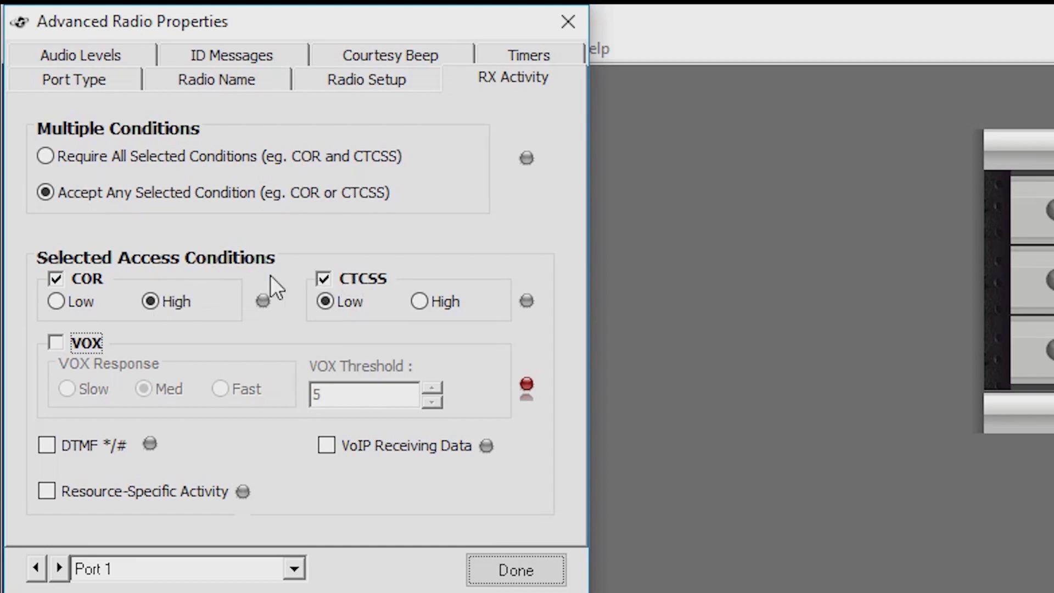
click(323, 280)
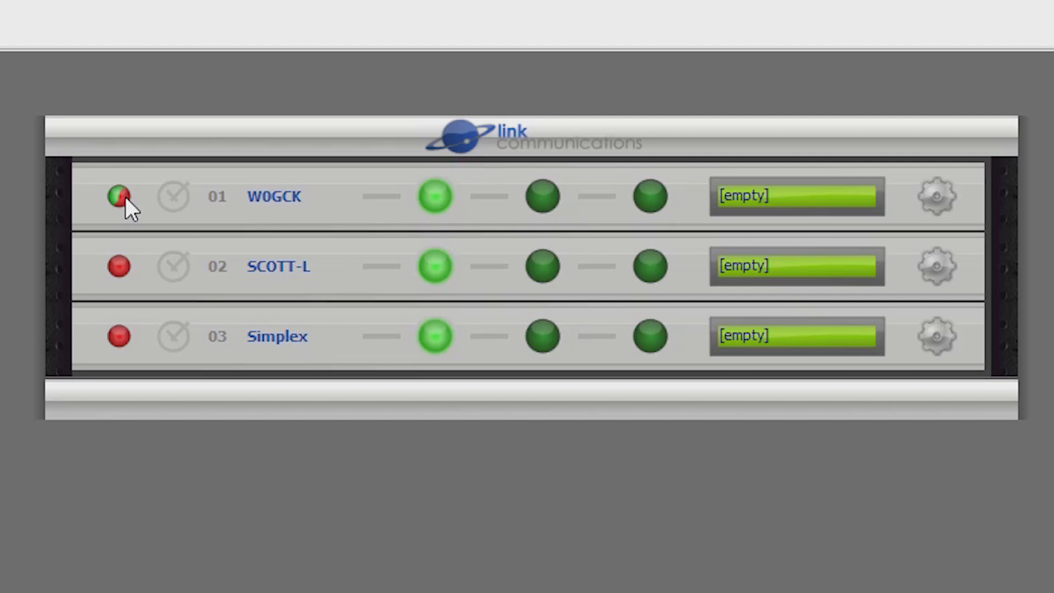
click(119, 196)
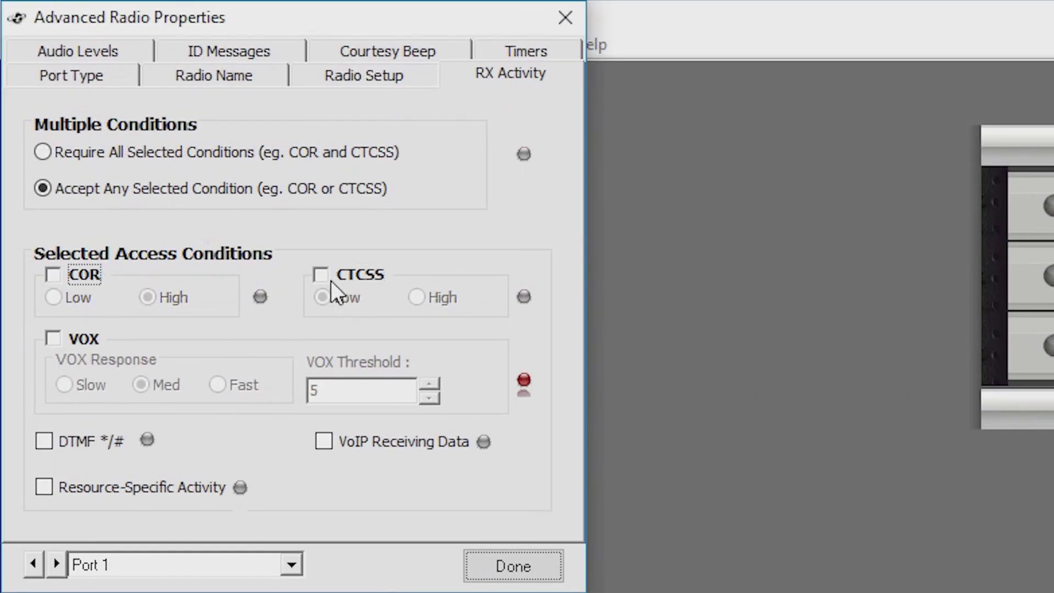
Re-check CTCSS as port 1's access condition and close the dialog.
click(331, 279)
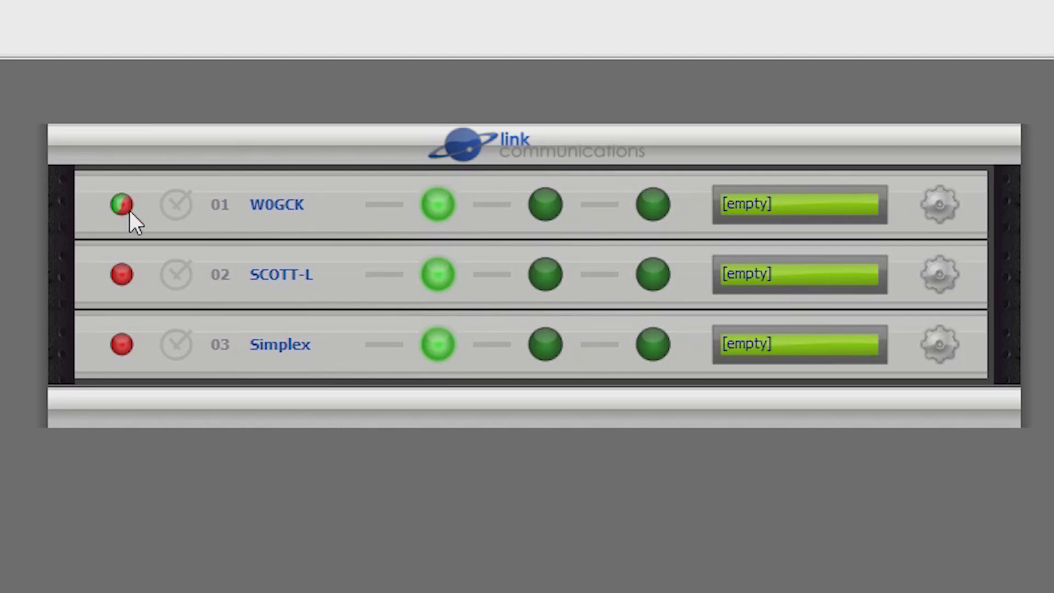
click(130, 211)
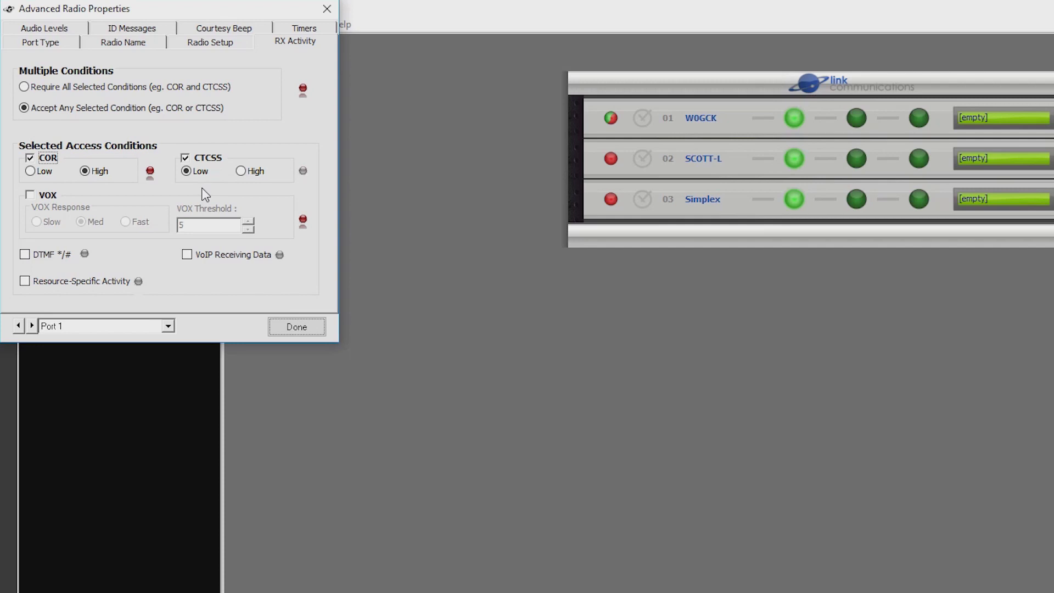
Try COR active low, then return COR to active high alongside CTCSS low.
click(31, 171)
click(85, 171)
Check port 1's radio setup, name and port type, ending on its audio levels.
click(231, 41)
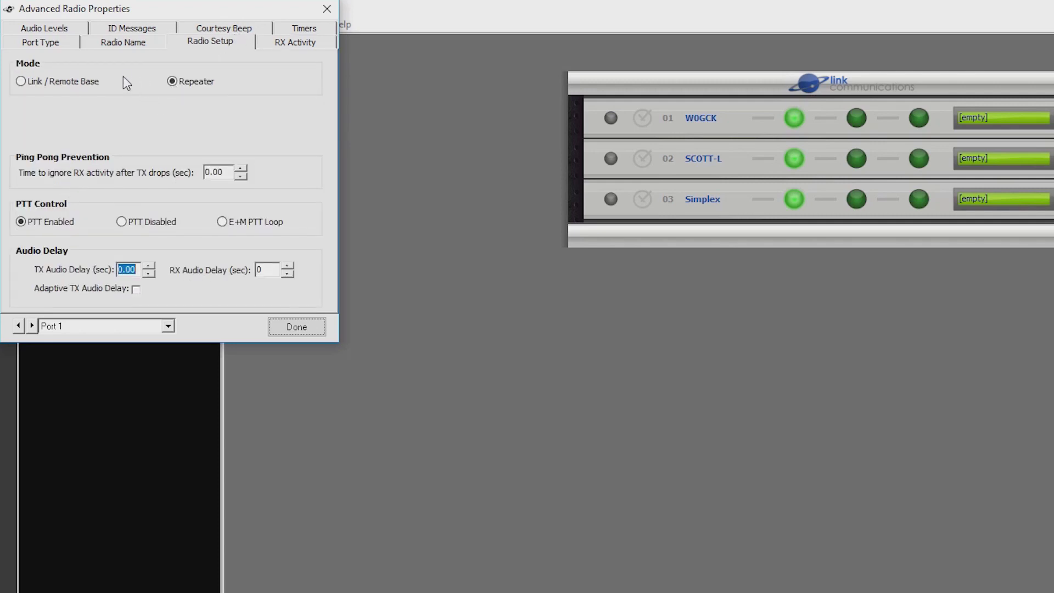
click(130, 44)
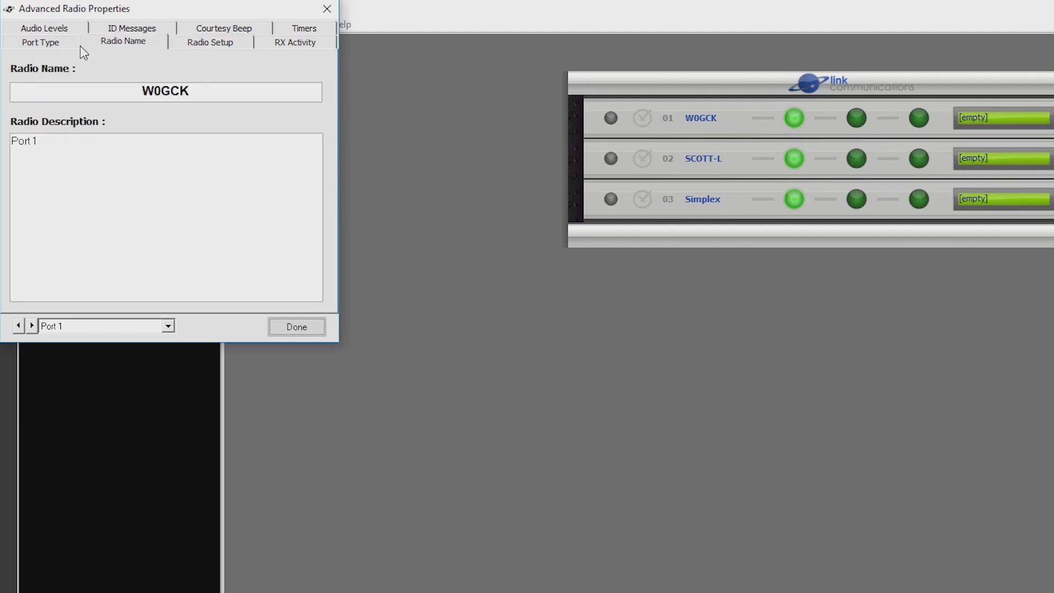
click(56, 45)
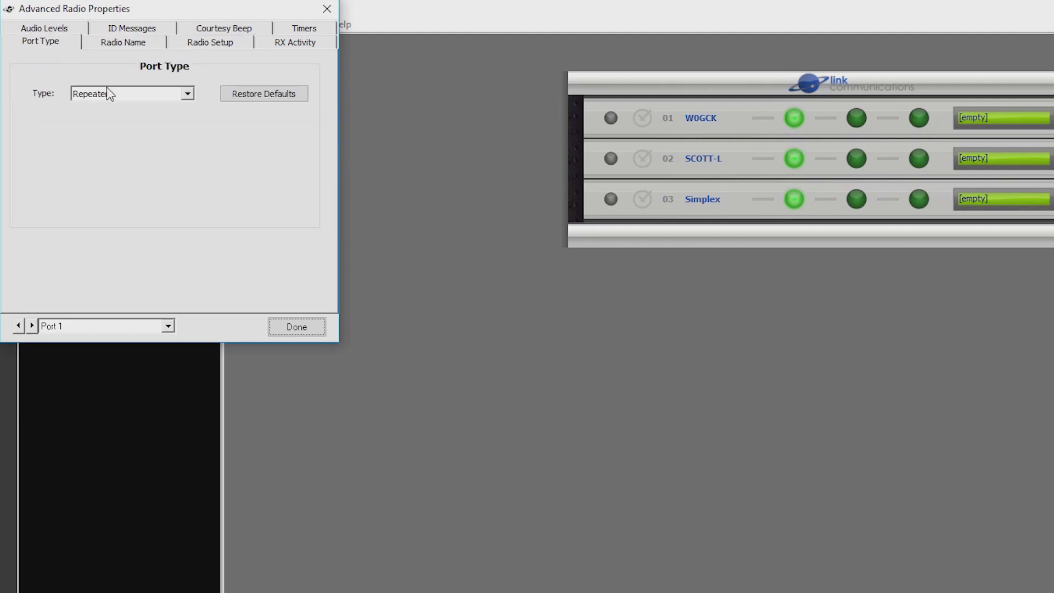
click(71, 29)
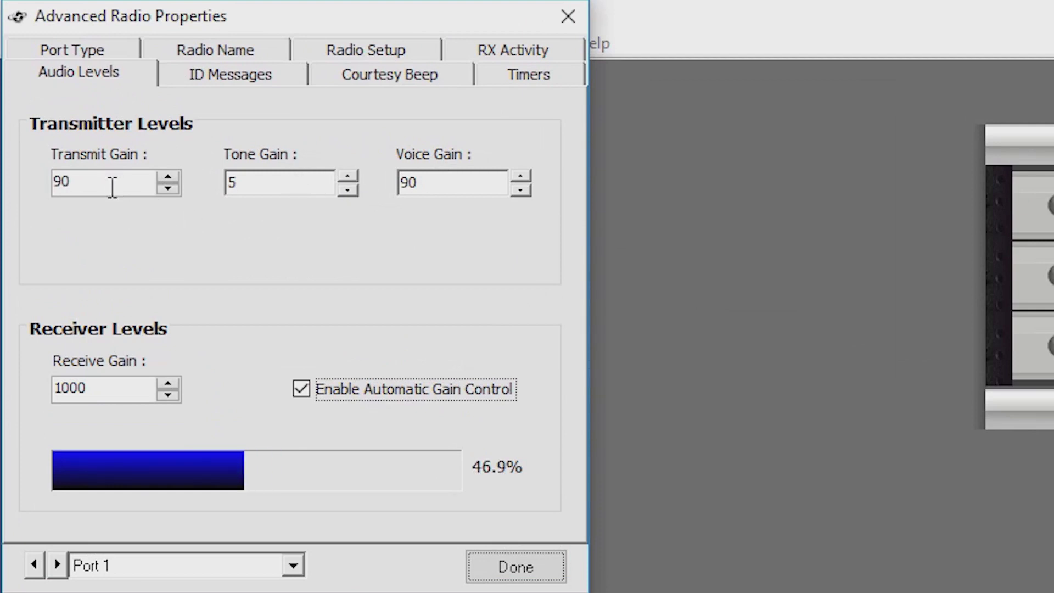
Review port 1's ID, courtesy beep and timers (hang-time 2.00, time-out 180), then move the window aside.
click(200, 80)
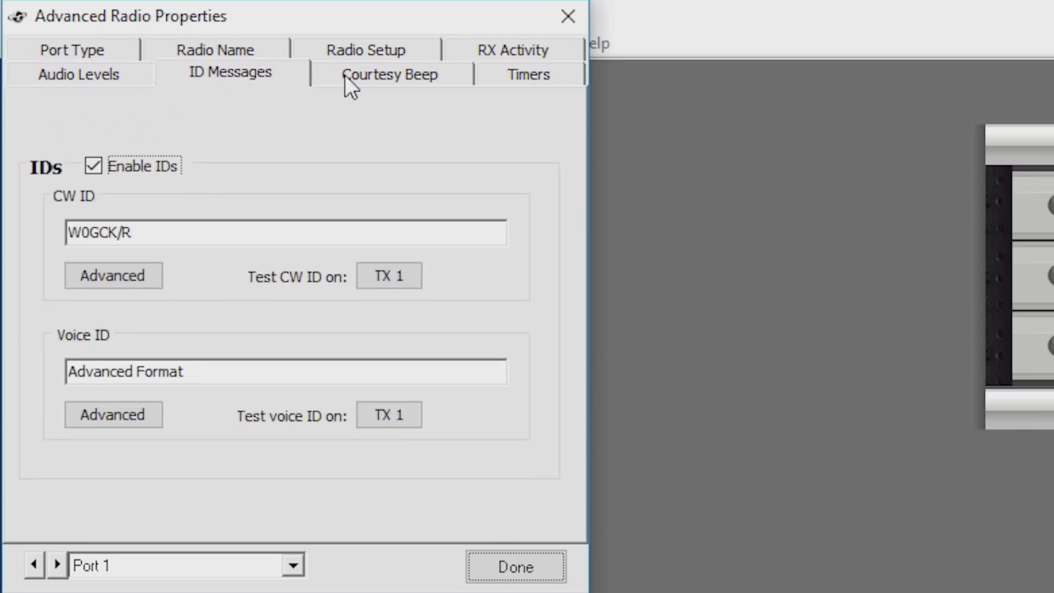
click(428, 77)
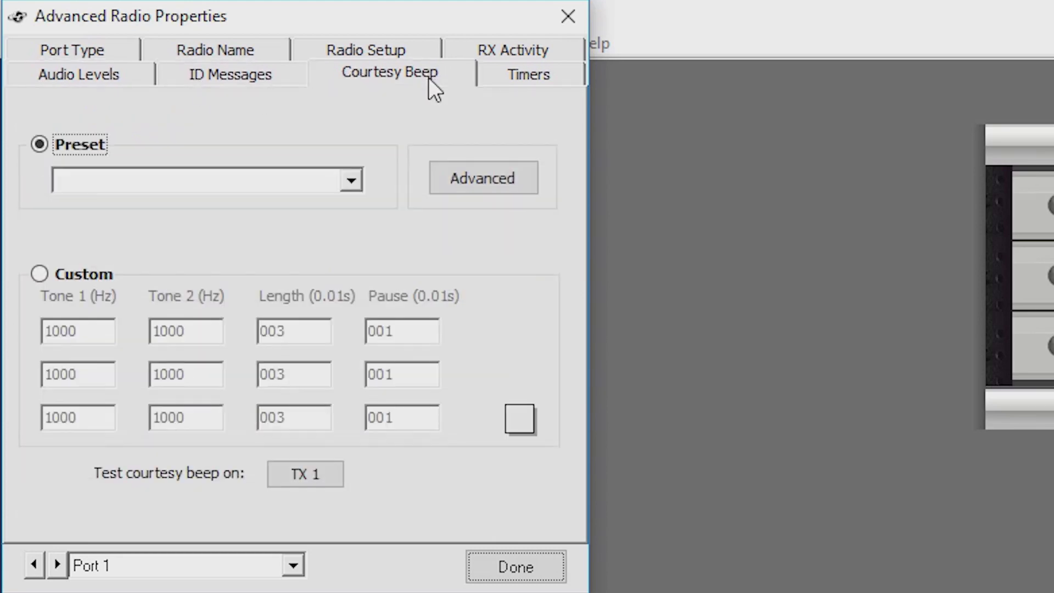
click(505, 75)
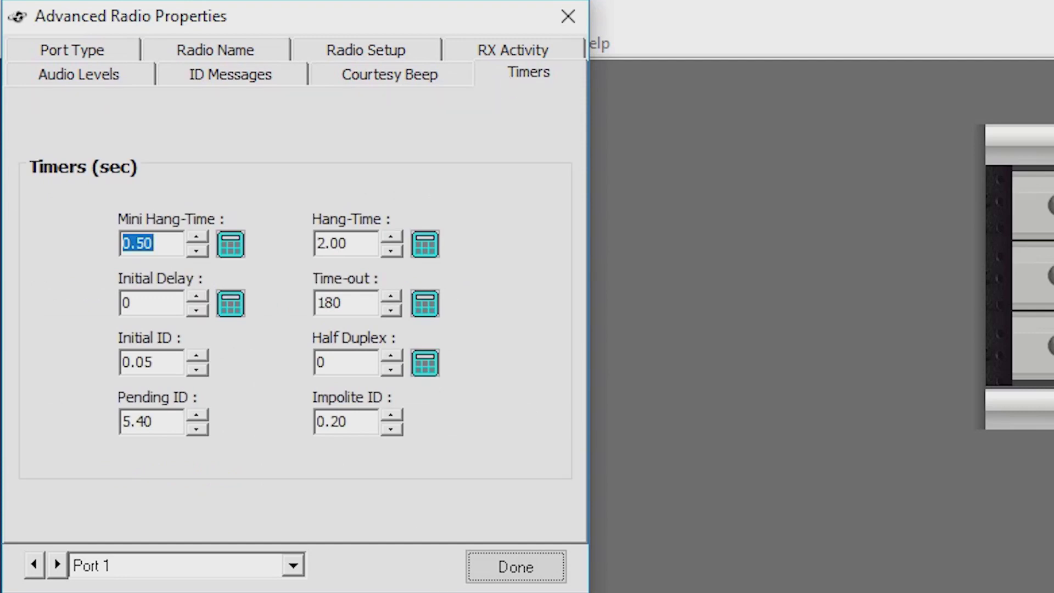
drag(261, 15, 459, 228)
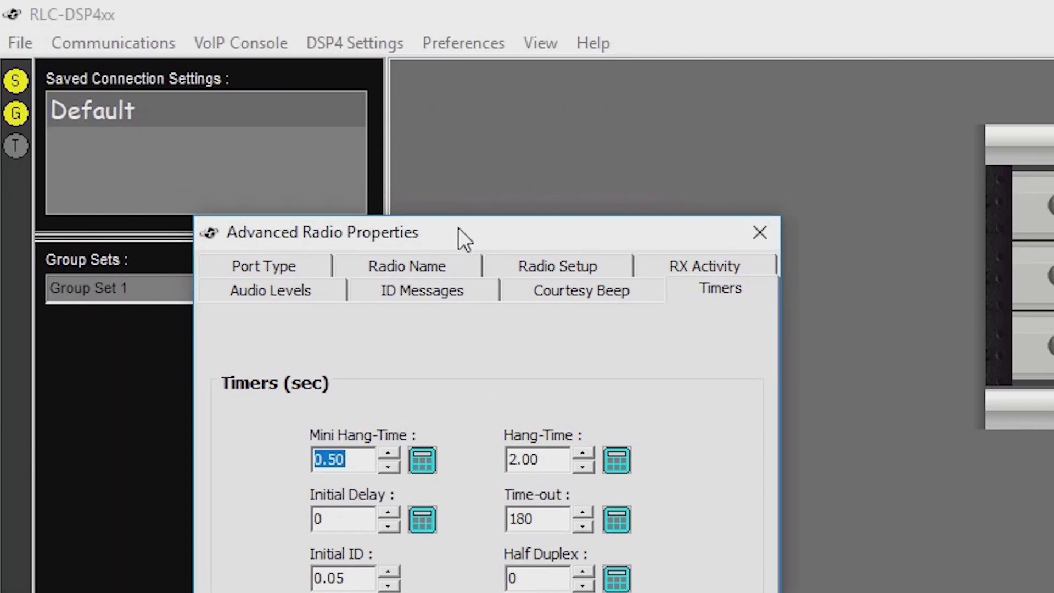